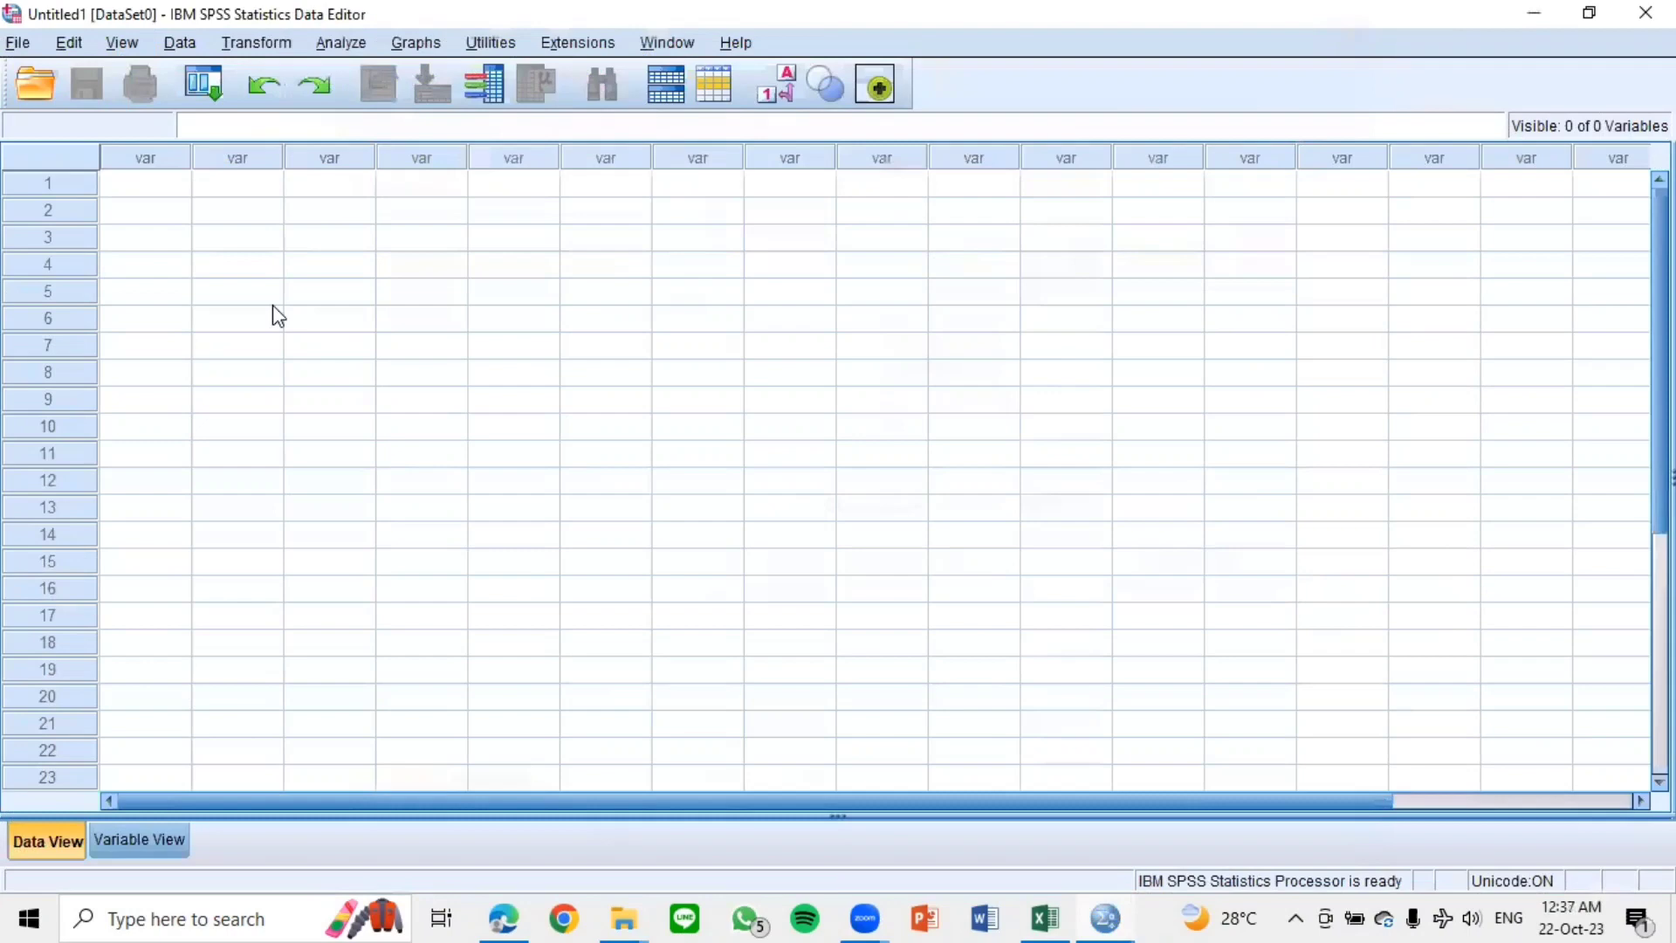
Step: Start opening a data file and limit the listed files to the Excel type (*.xls, *.xlsx, *.xlsm)
left_click(273, 304)
left_click(145, 183)
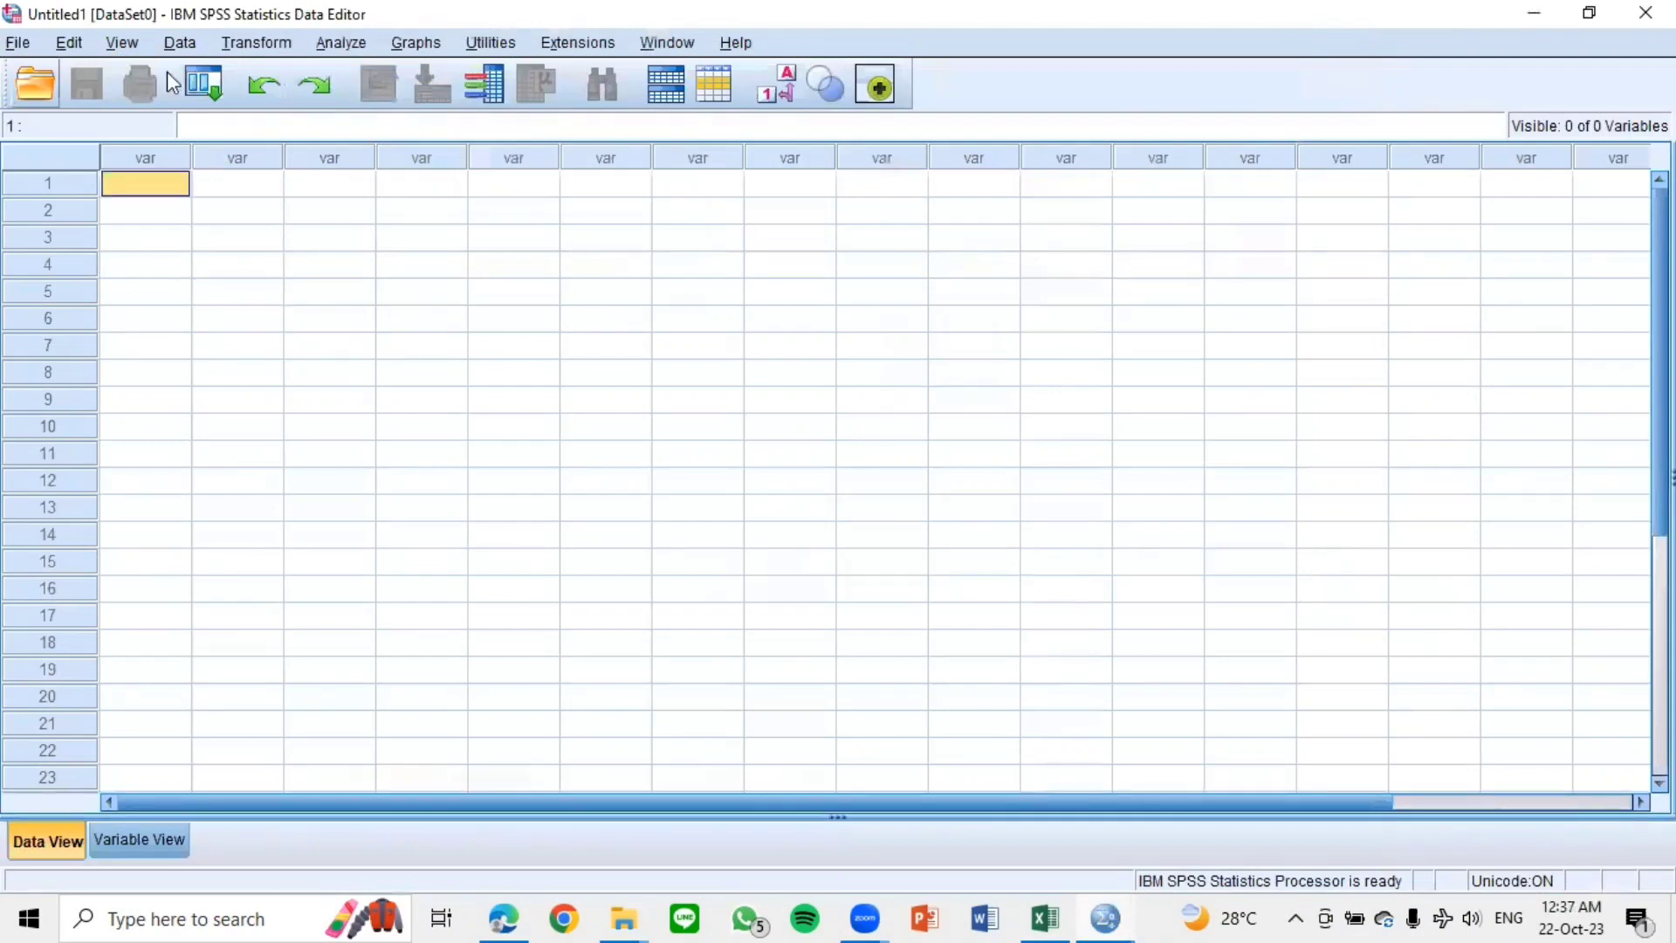
left_click(42, 83)
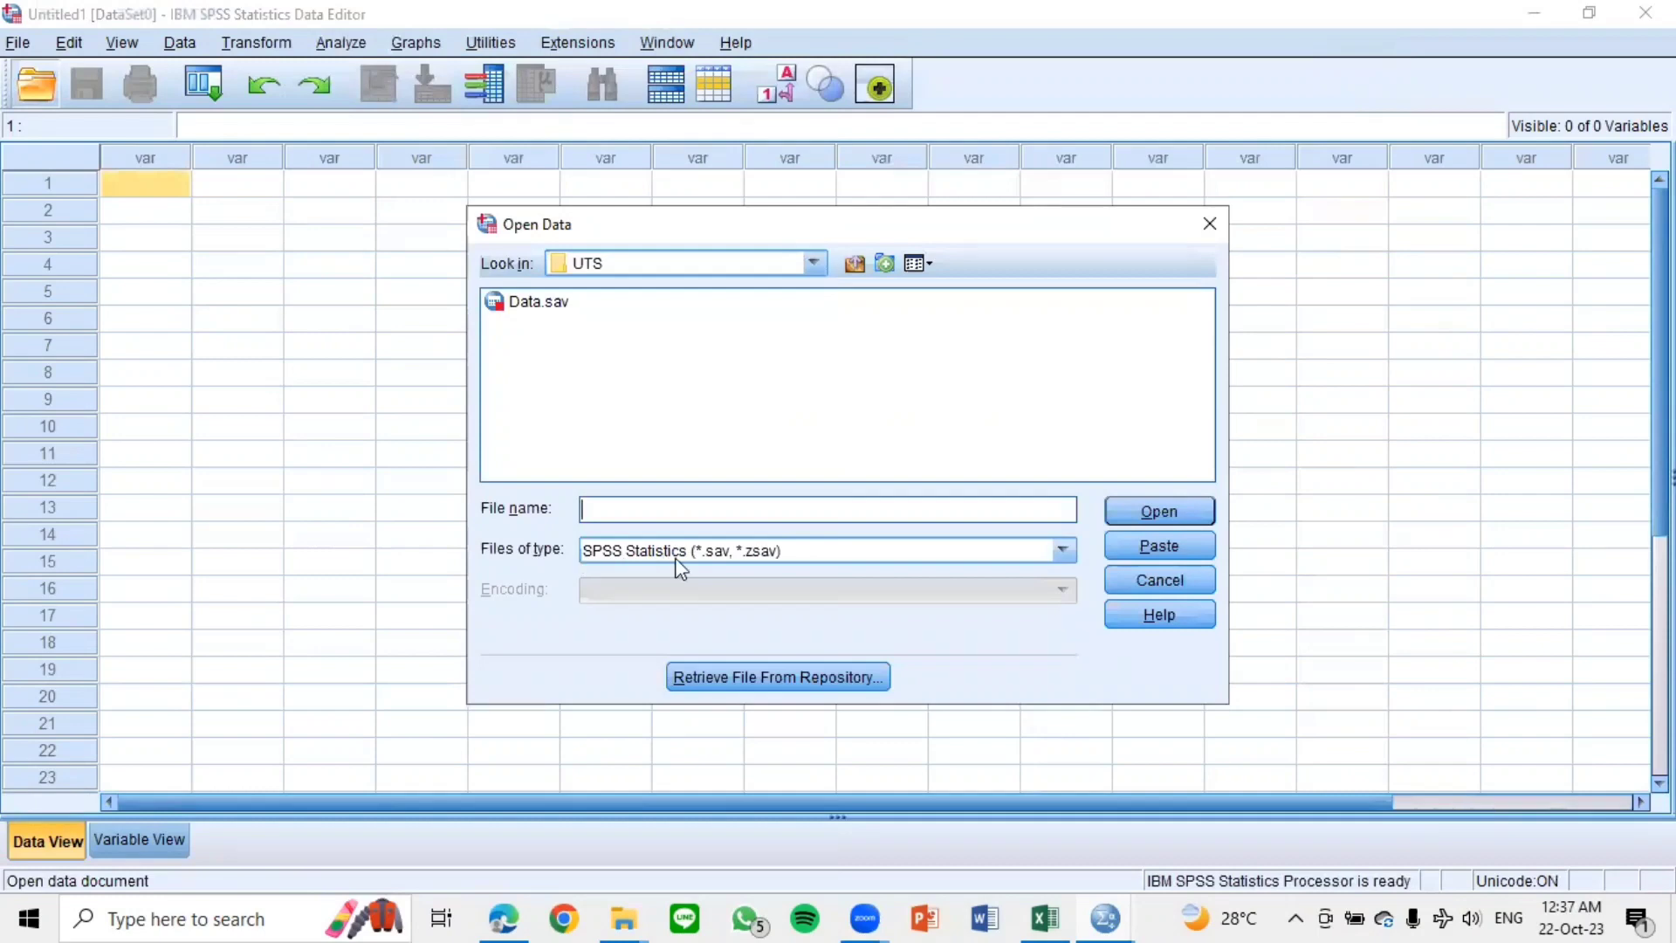
left_click(785, 552)
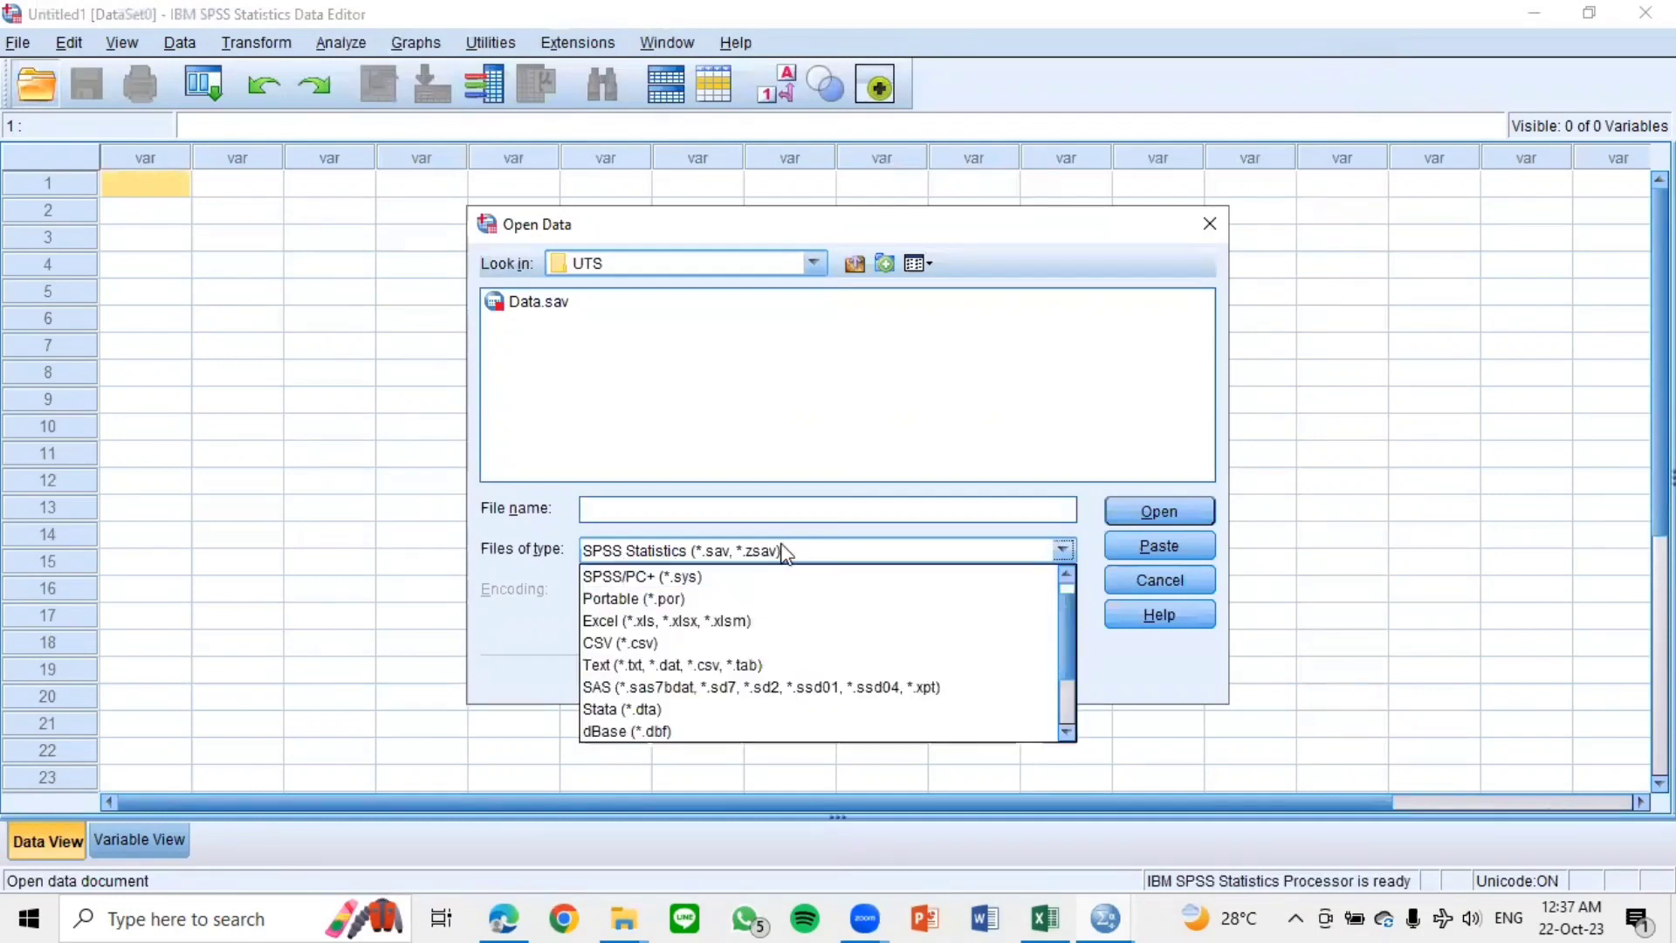
left_click(773, 621)
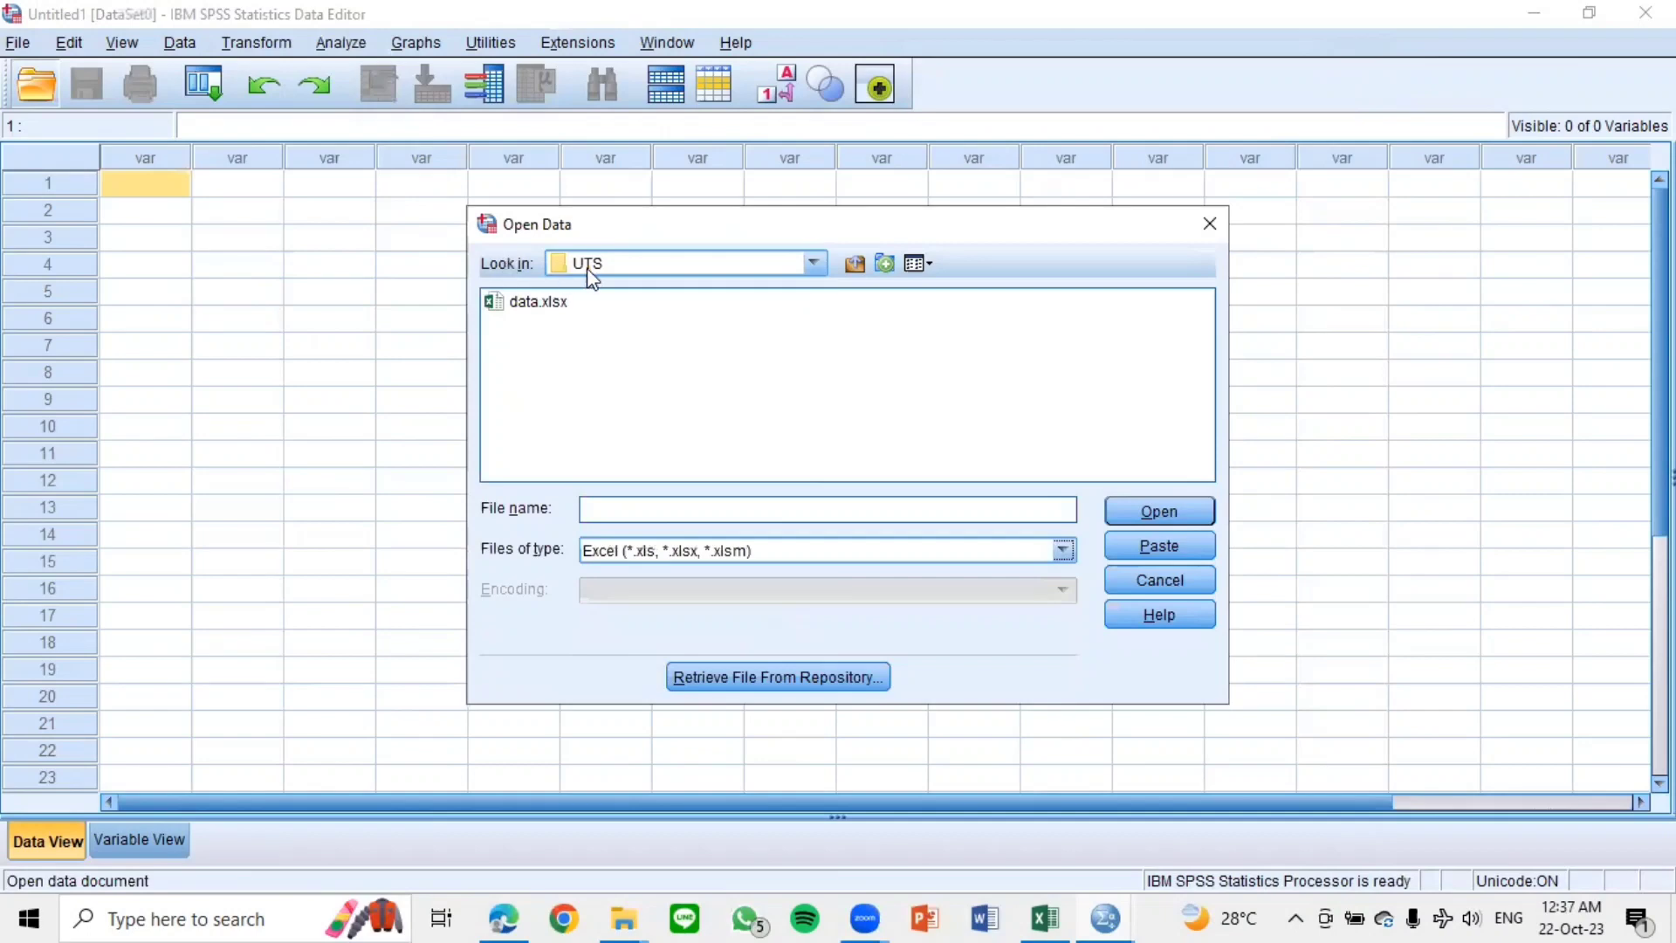
Step: Open the workbook data.xlsx from the UTS folder
left_click(563, 266)
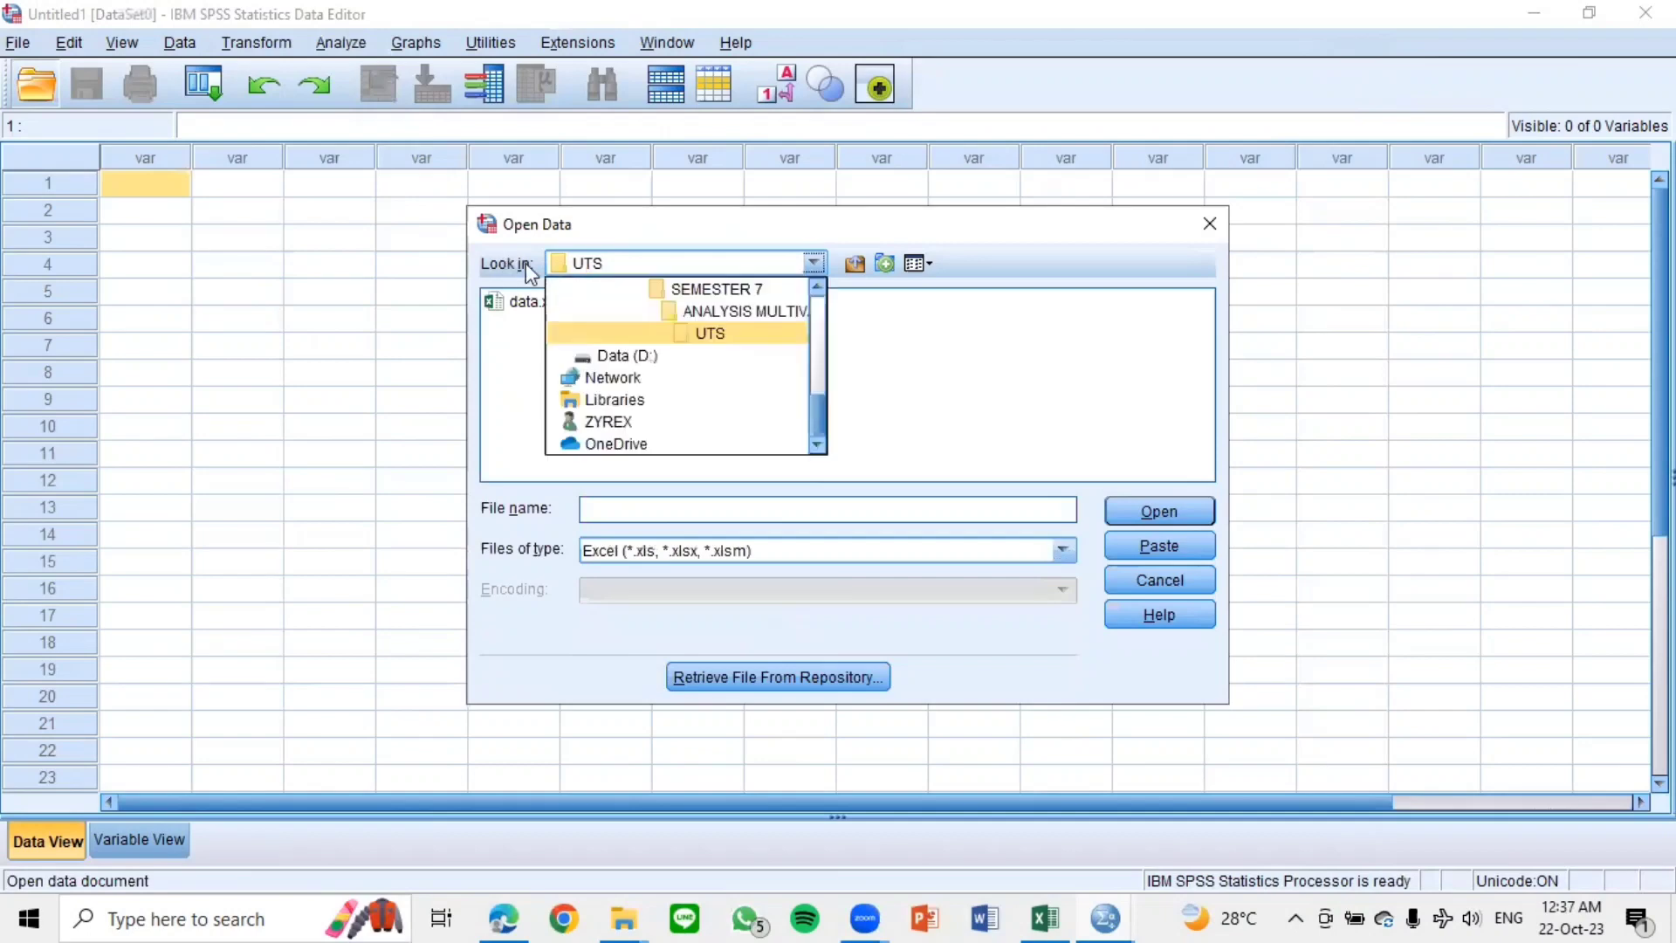
left_click(823, 340)
left_click(826, 301)
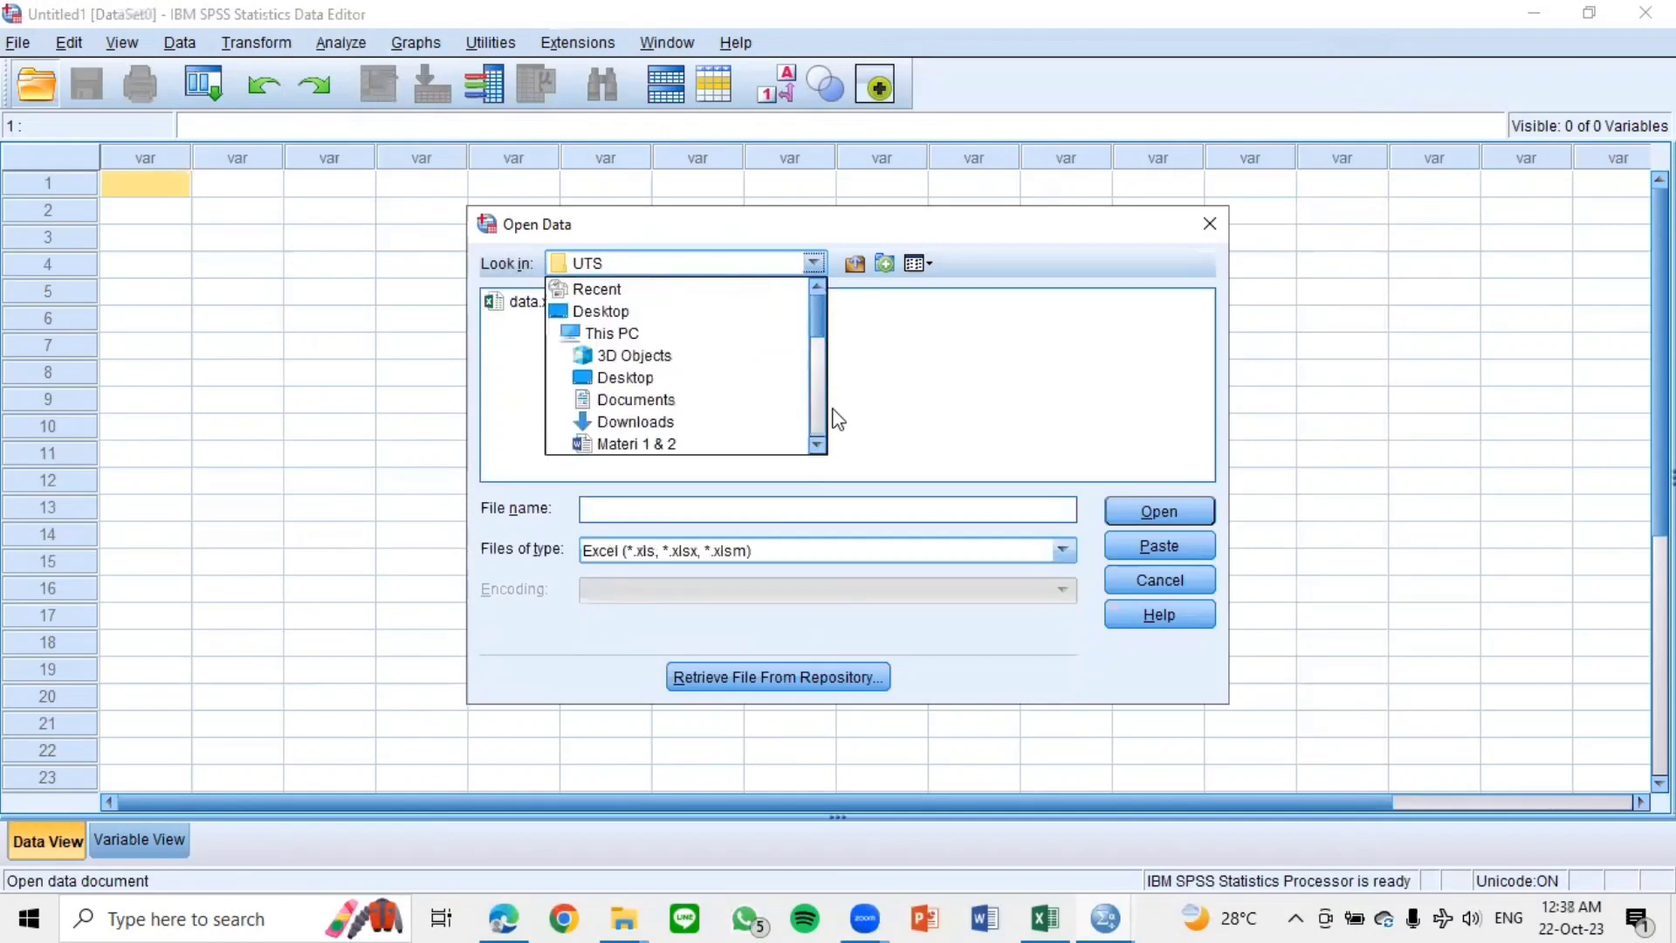
scroll(832, 423, "down", 5)
scroll(830, 364, "down", 1)
scroll(849, 416, "up", 3)
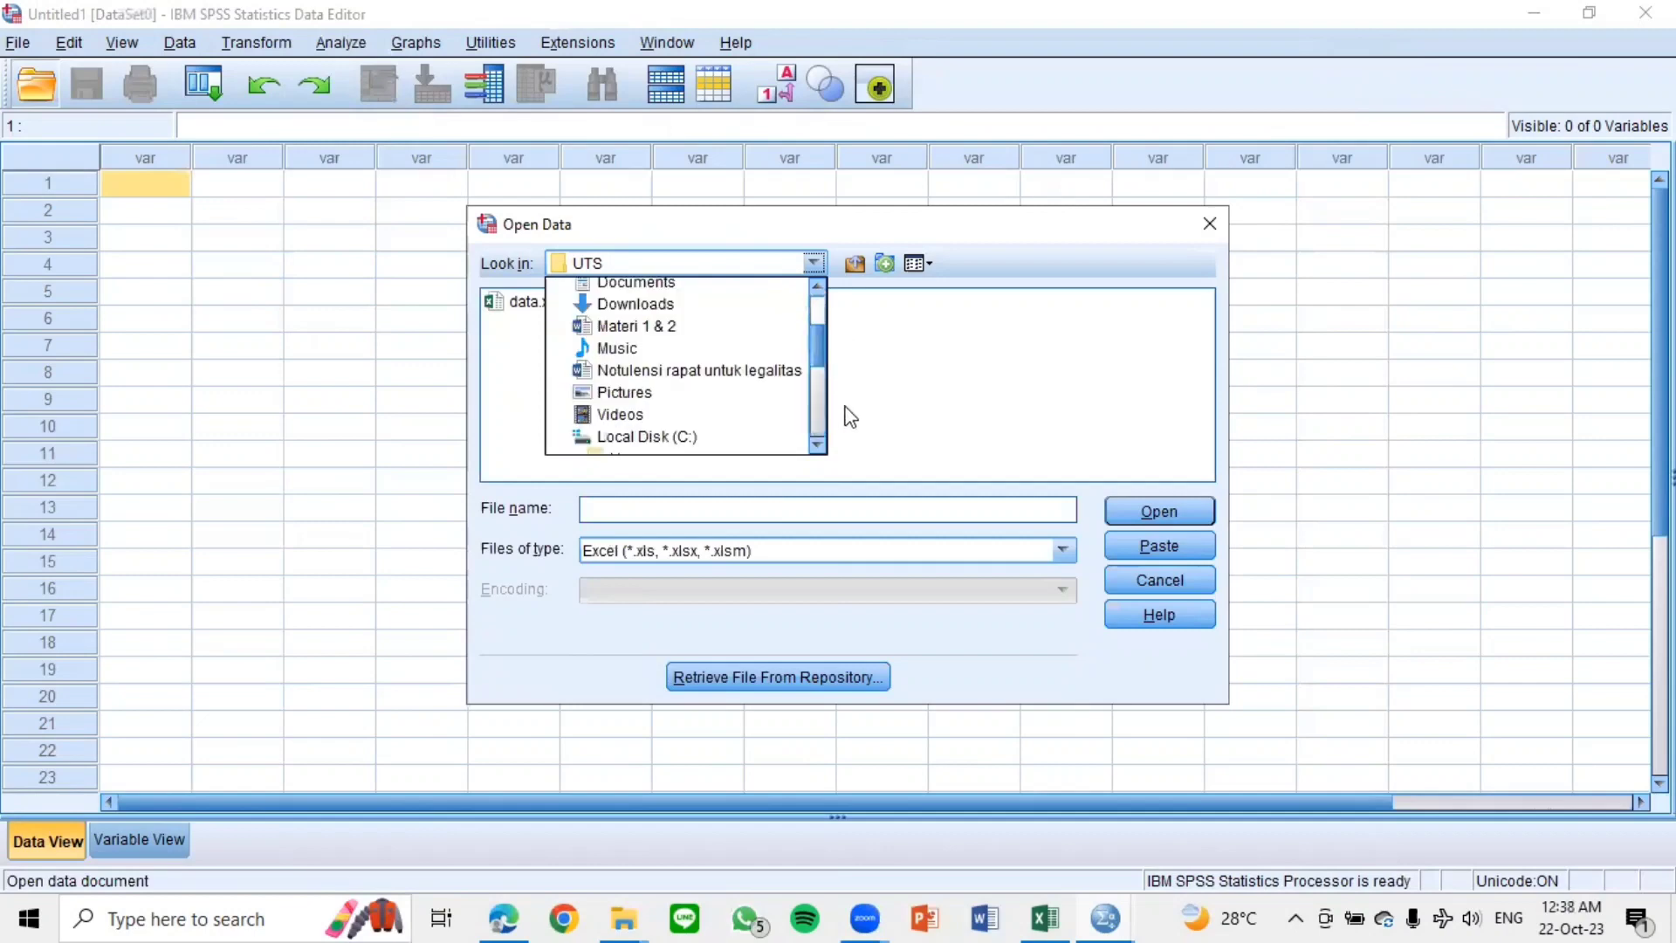
scroll(838, 411, "down", 3)
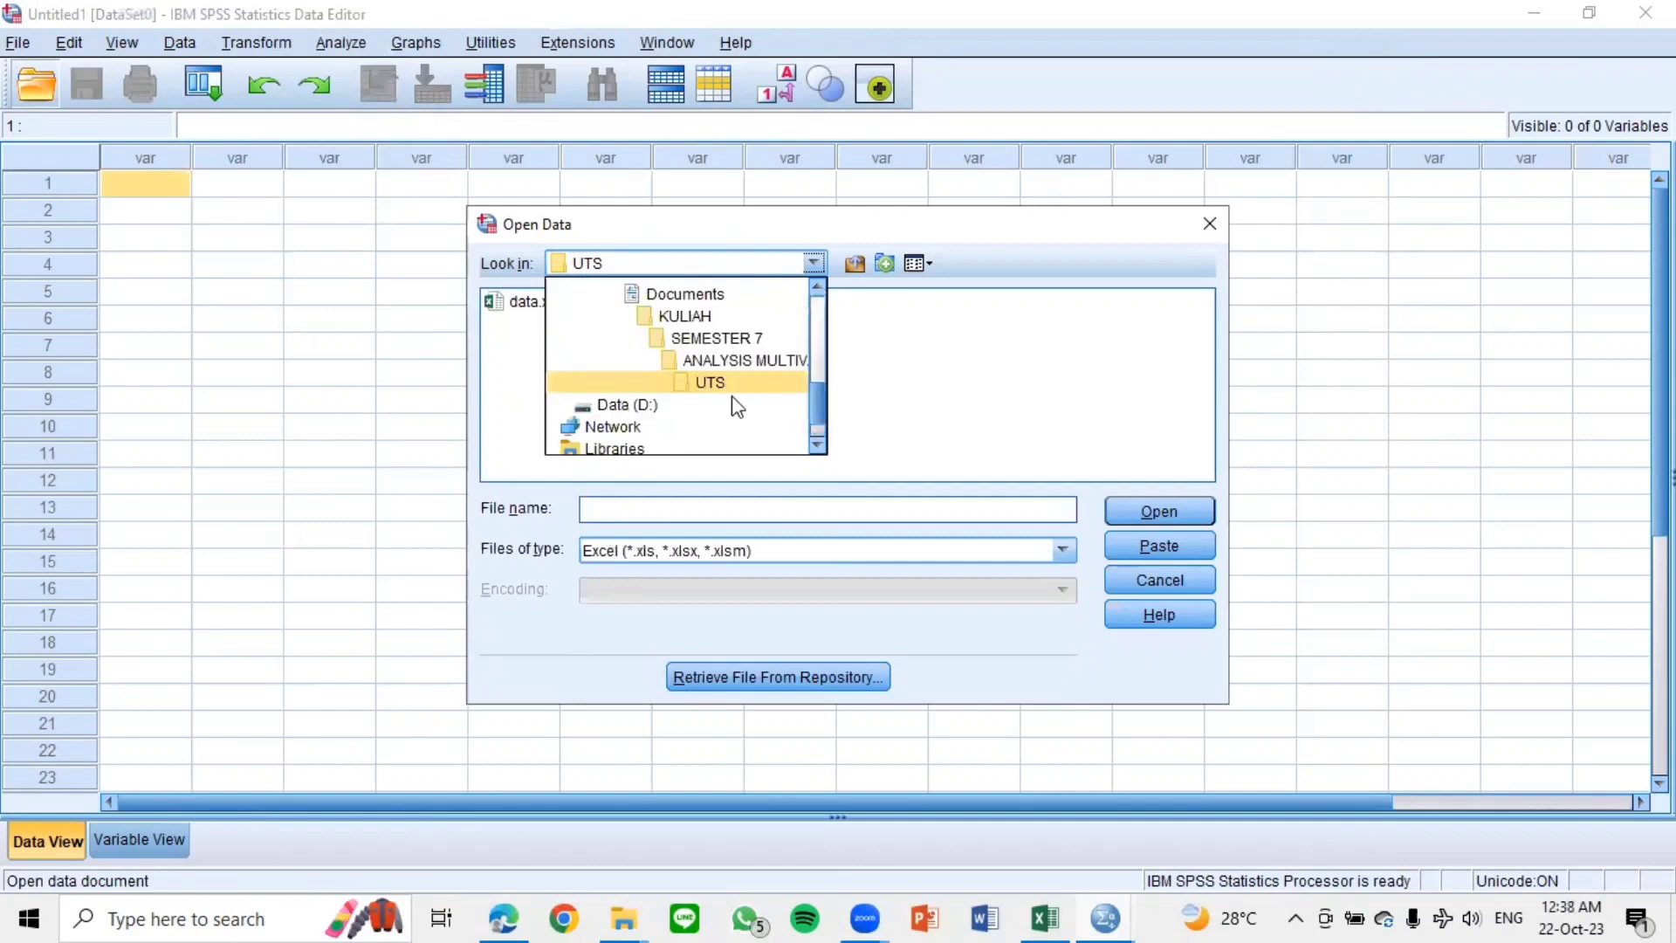
left_click(542, 304)
left_click(536, 306)
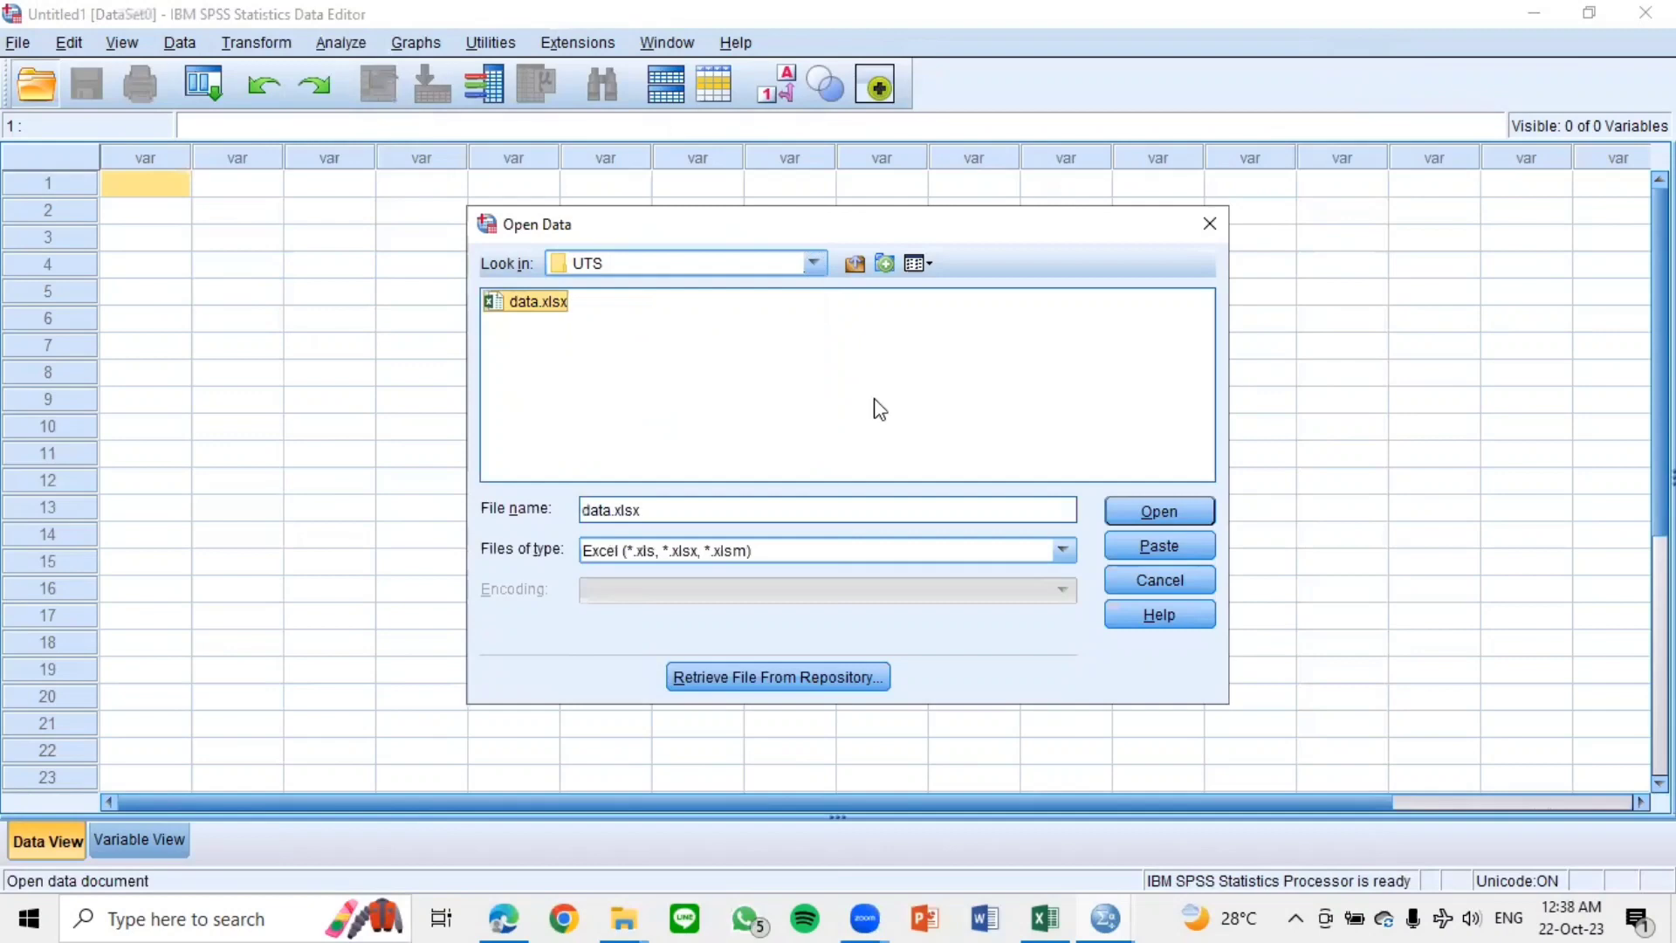
left_click(1128, 510)
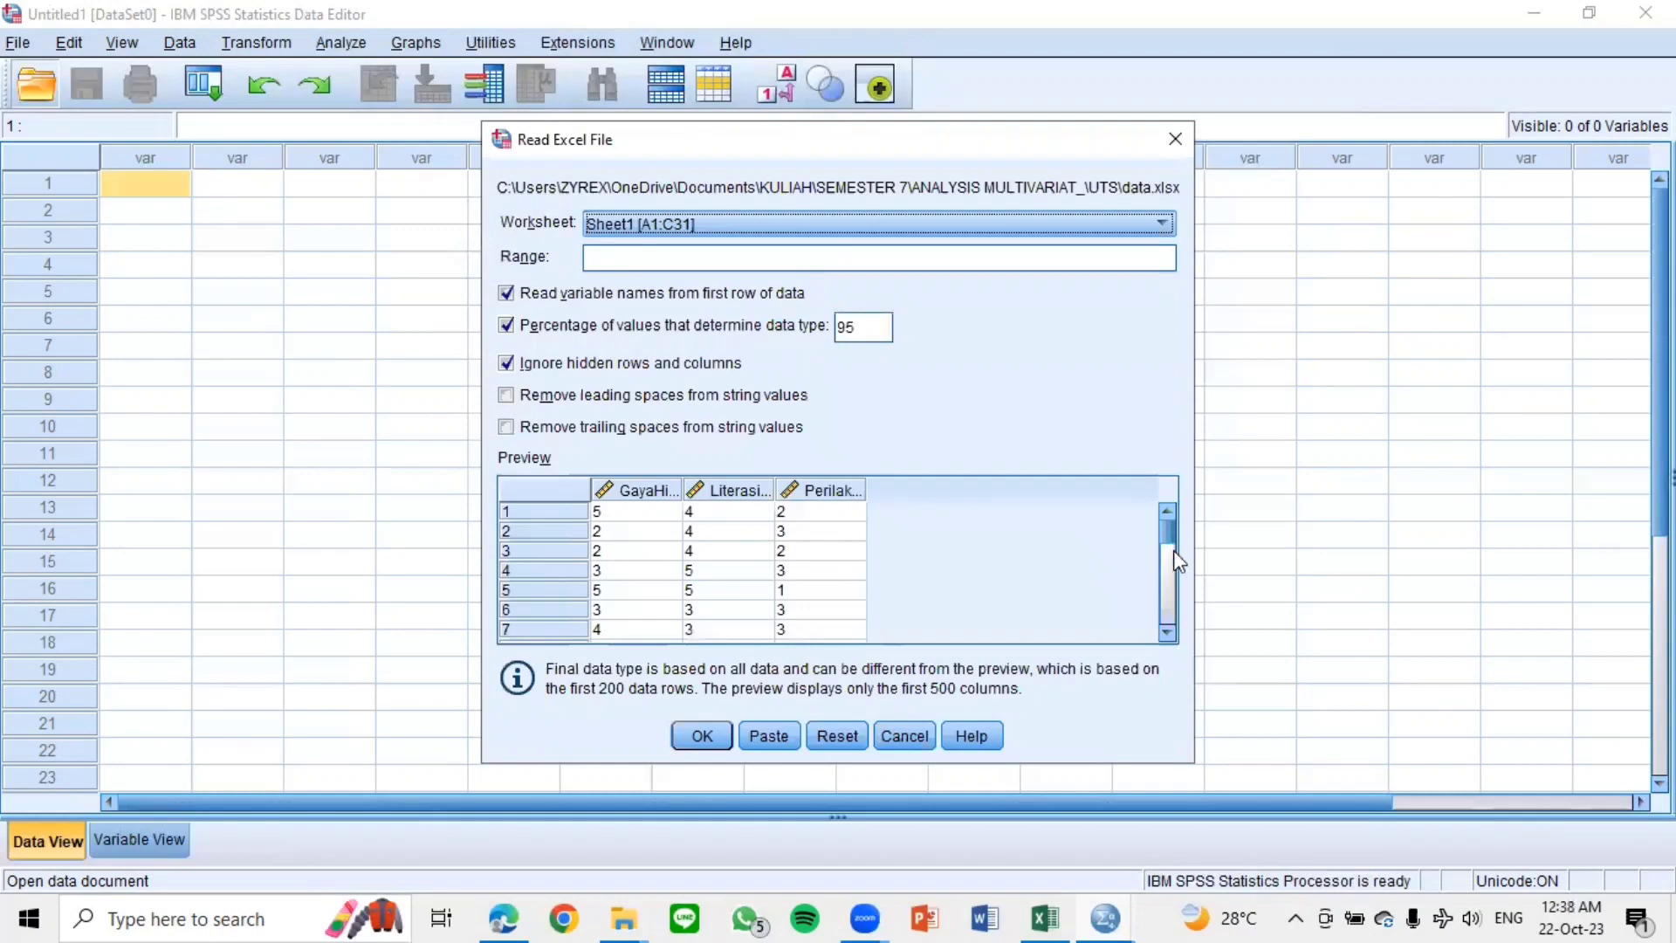
Step: Check the preview down to its last row and import Sheet1 [A1:C31] with variable names read from the first row
left_click_drag(1173, 554, 1190, 636)
scroll(707, 594, "down", 1)
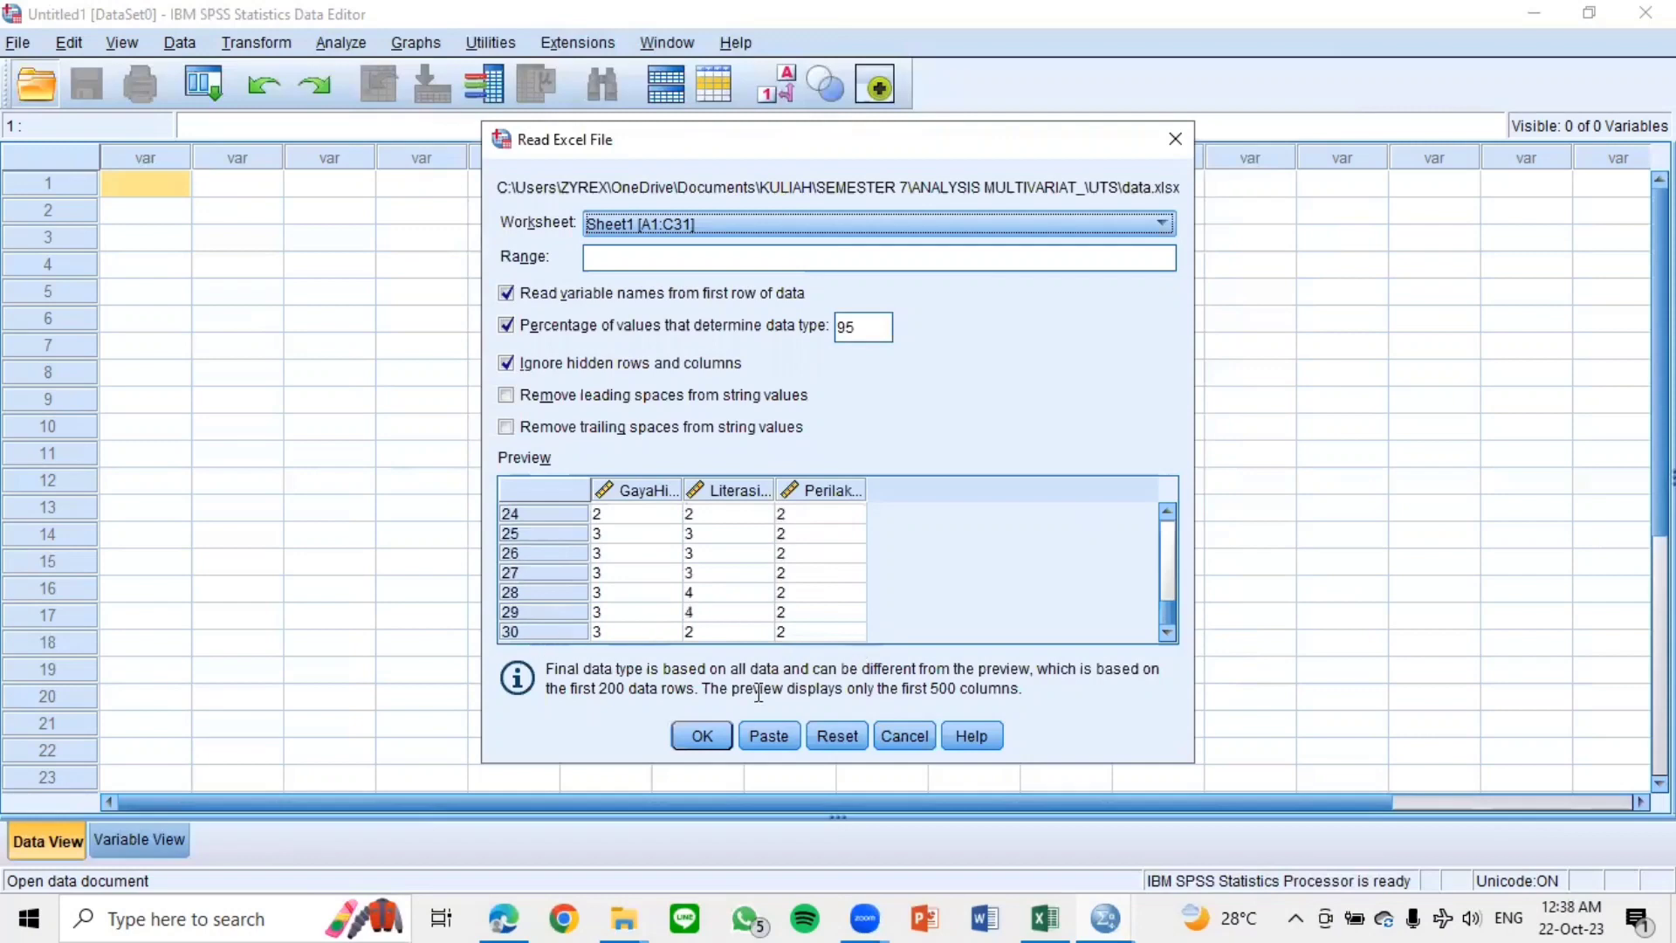
left_click(702, 736)
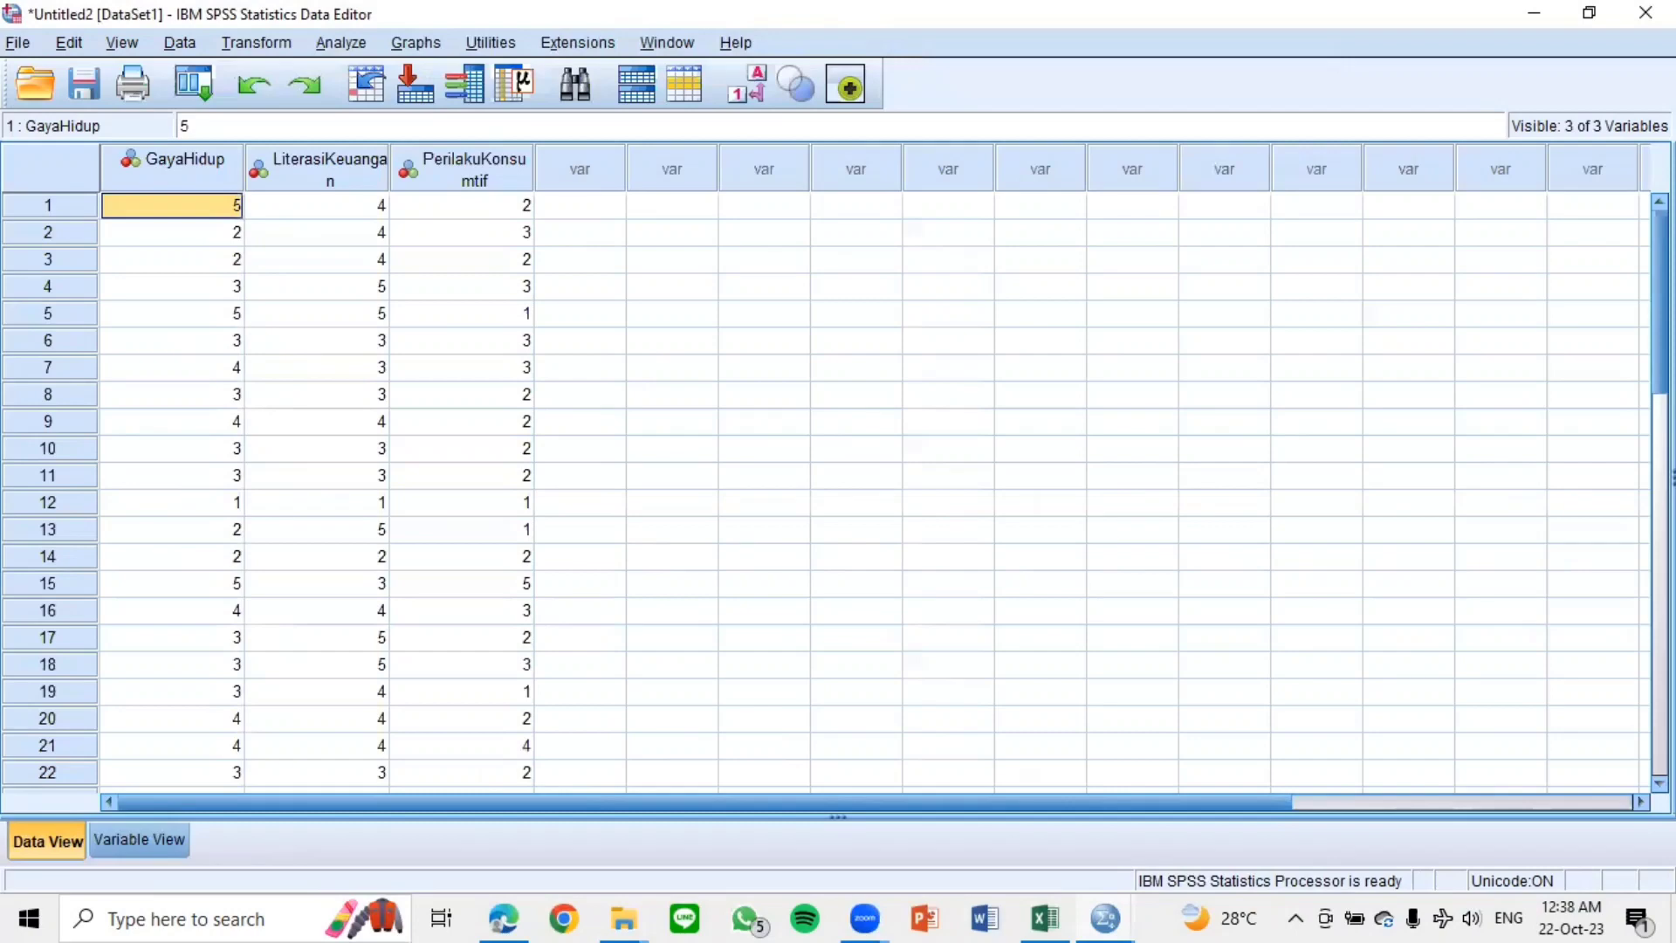
Step: Examine the imported cases down to the last filled row, as well as the definitions of the variables
scroll(873, 489, "down", 13)
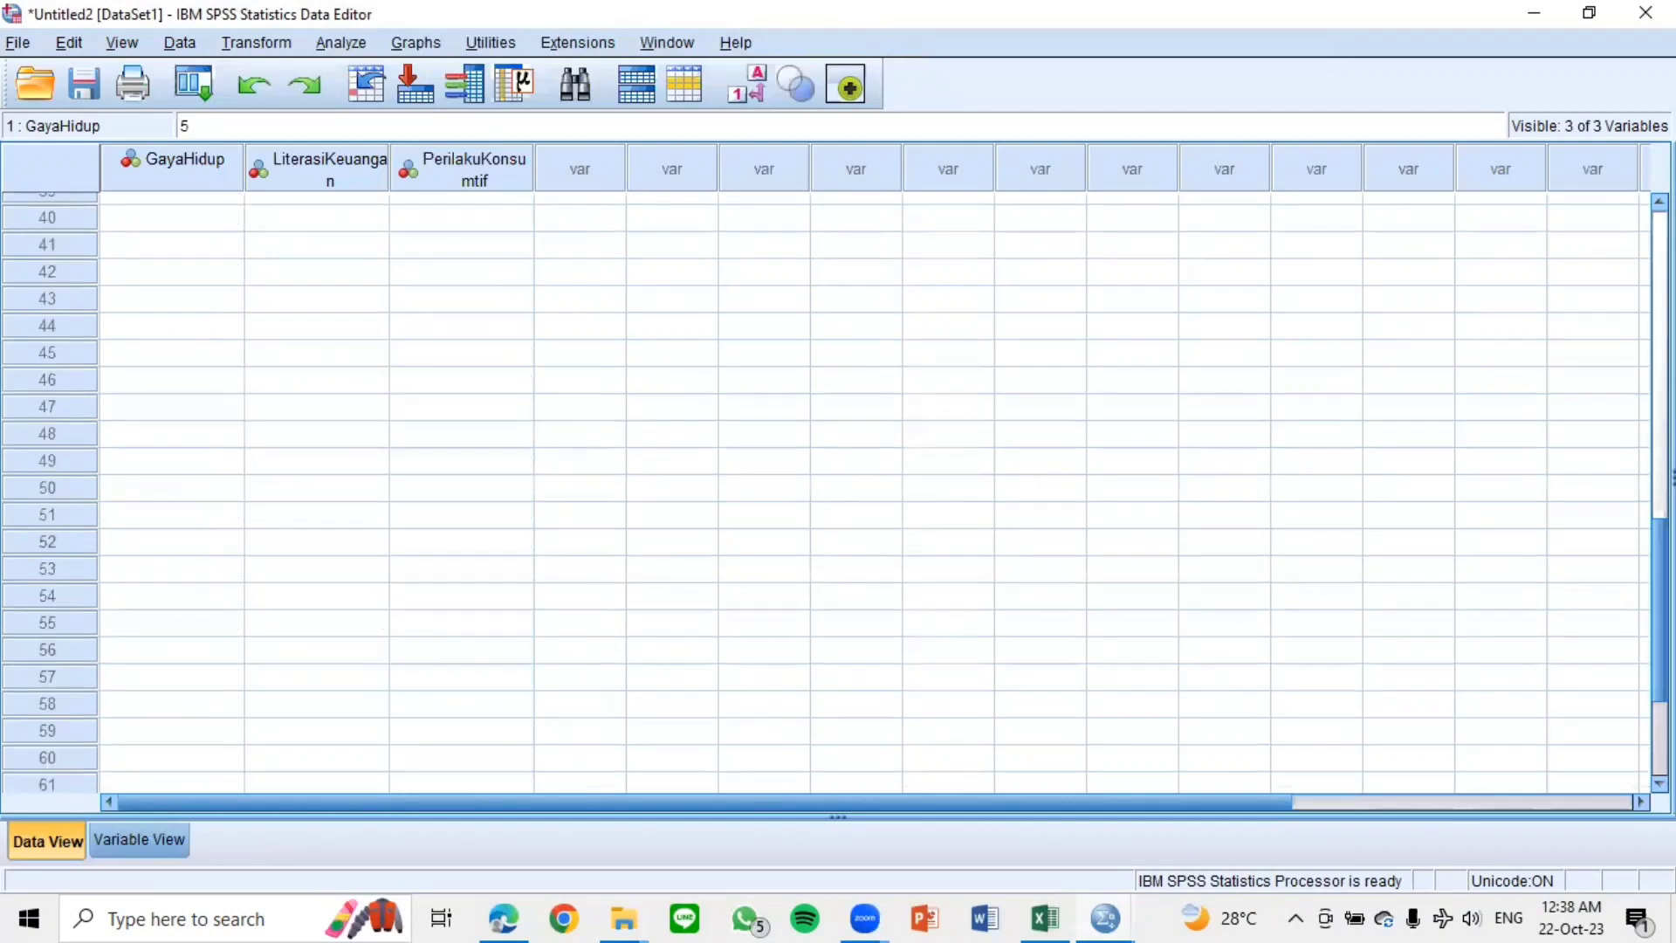
scroll(909, 554, "up", 1)
scroll(673, 505, "up", 4)
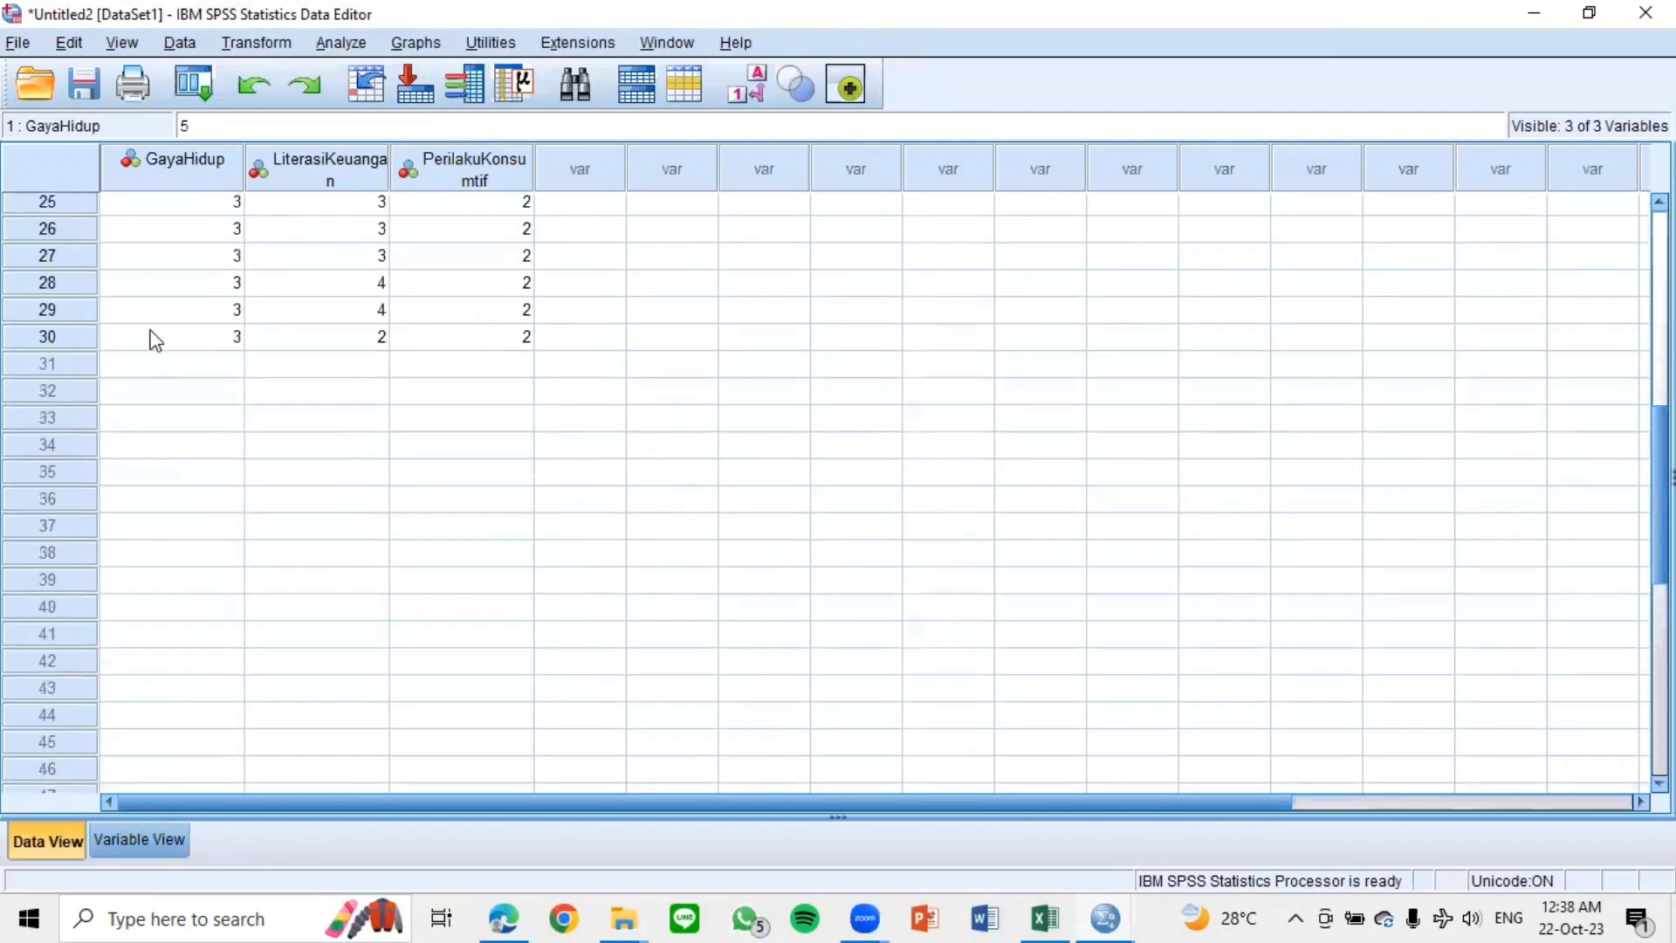
left_click(65, 337)
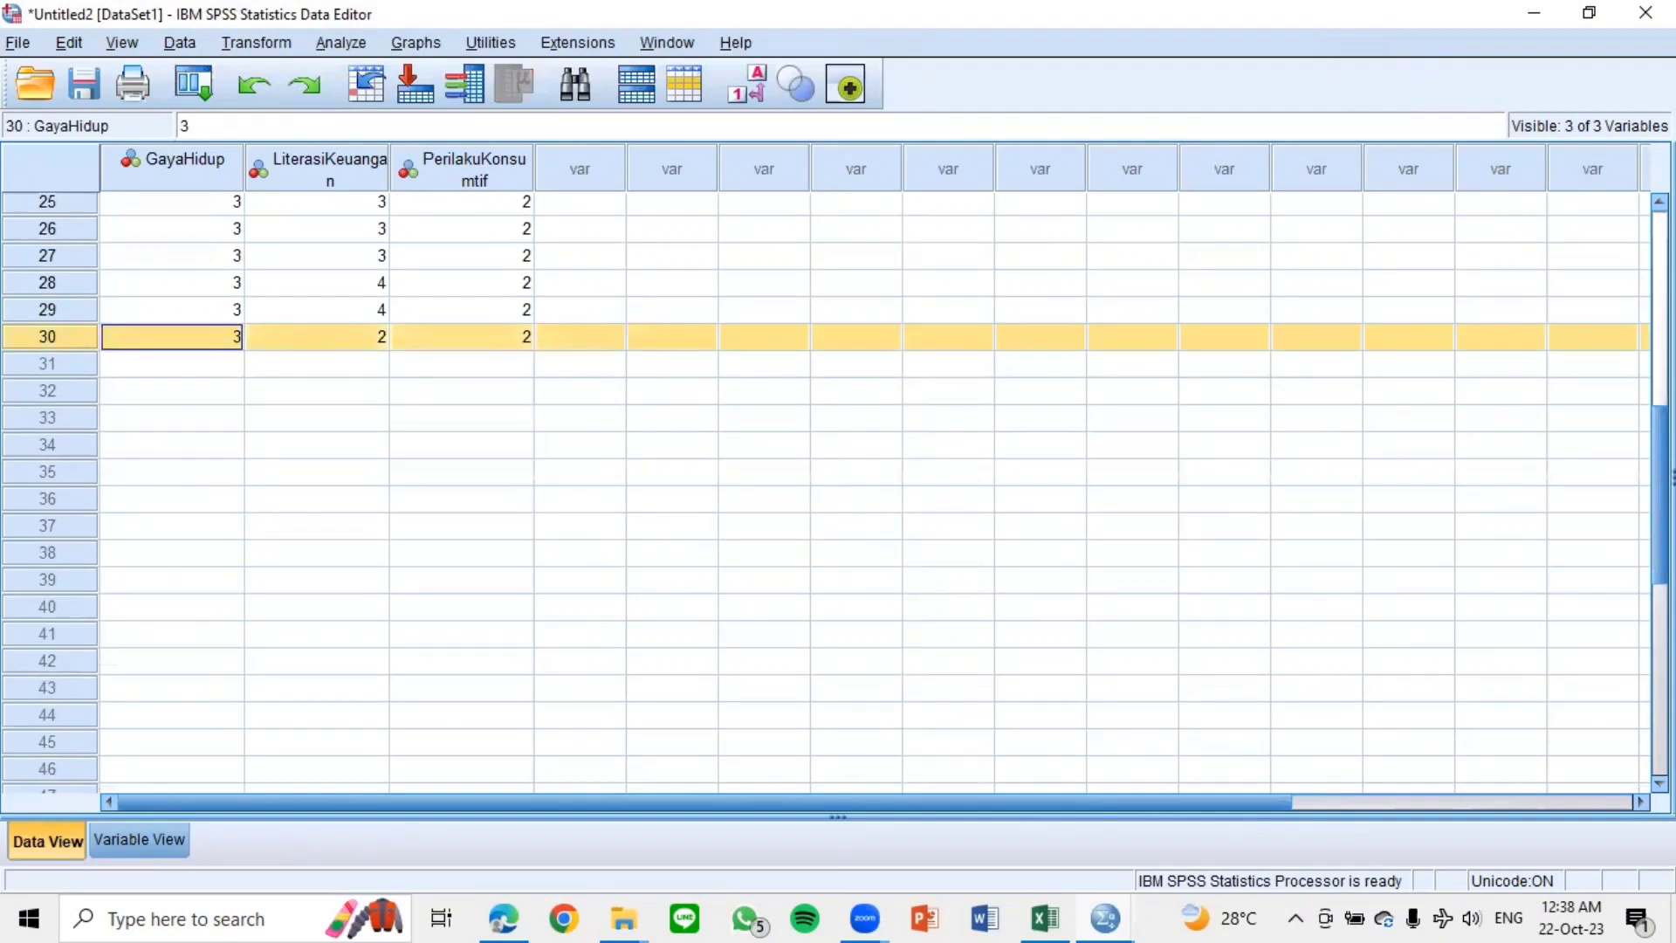
scroll(280, 225, "up", 8)
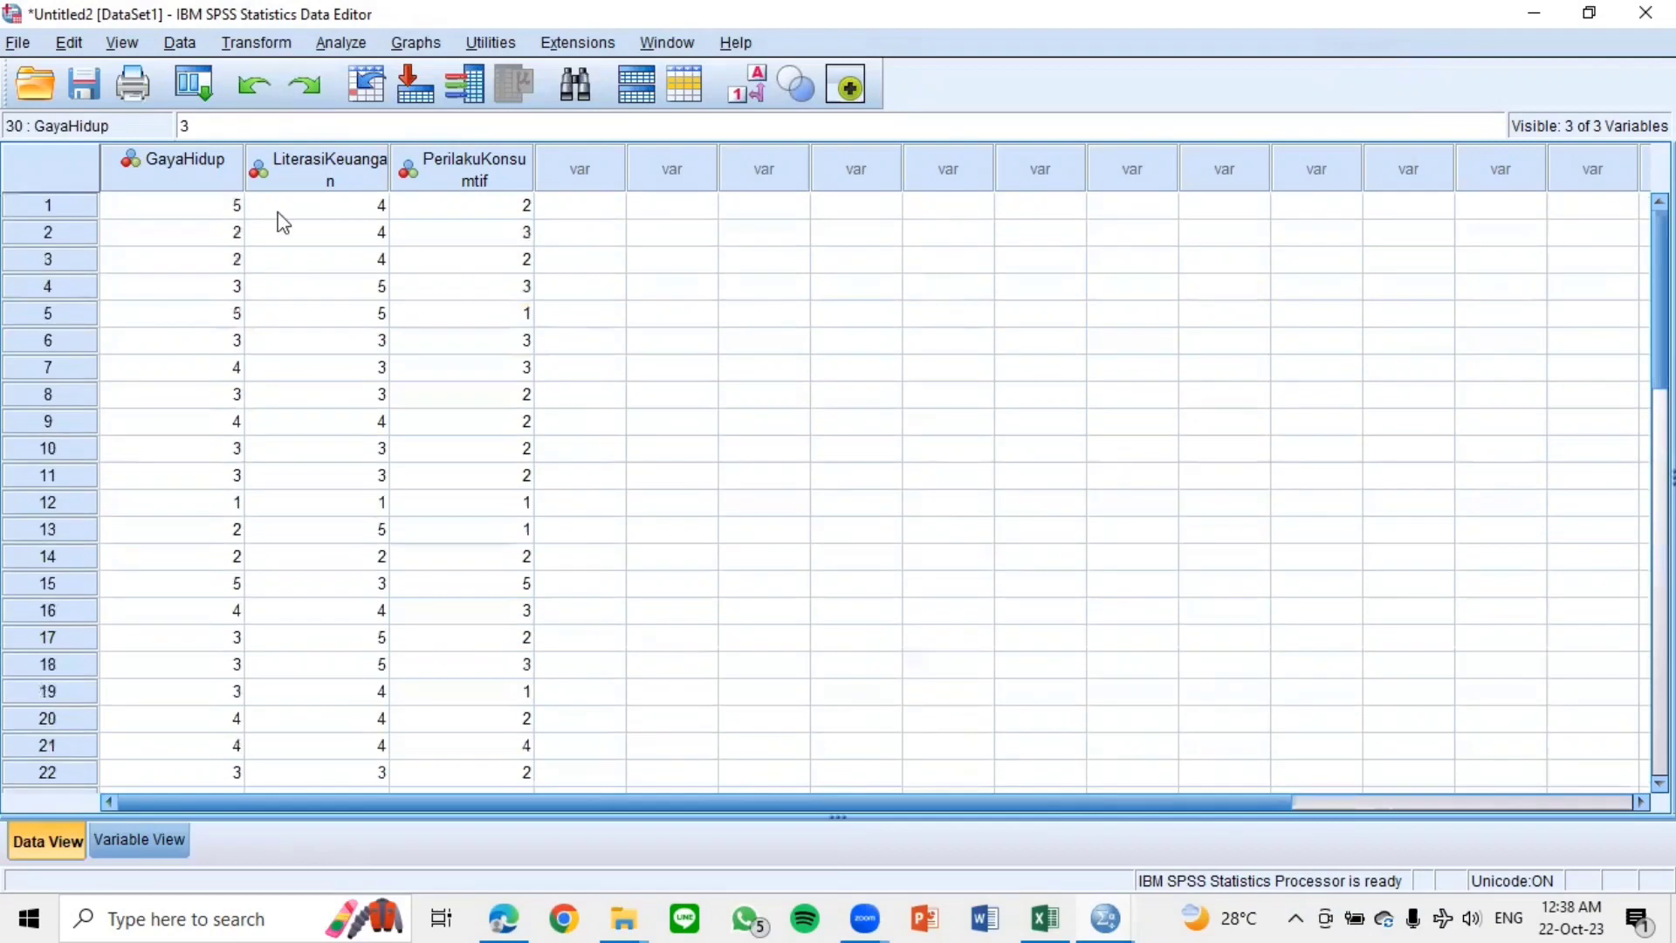
left_click(118, 842)
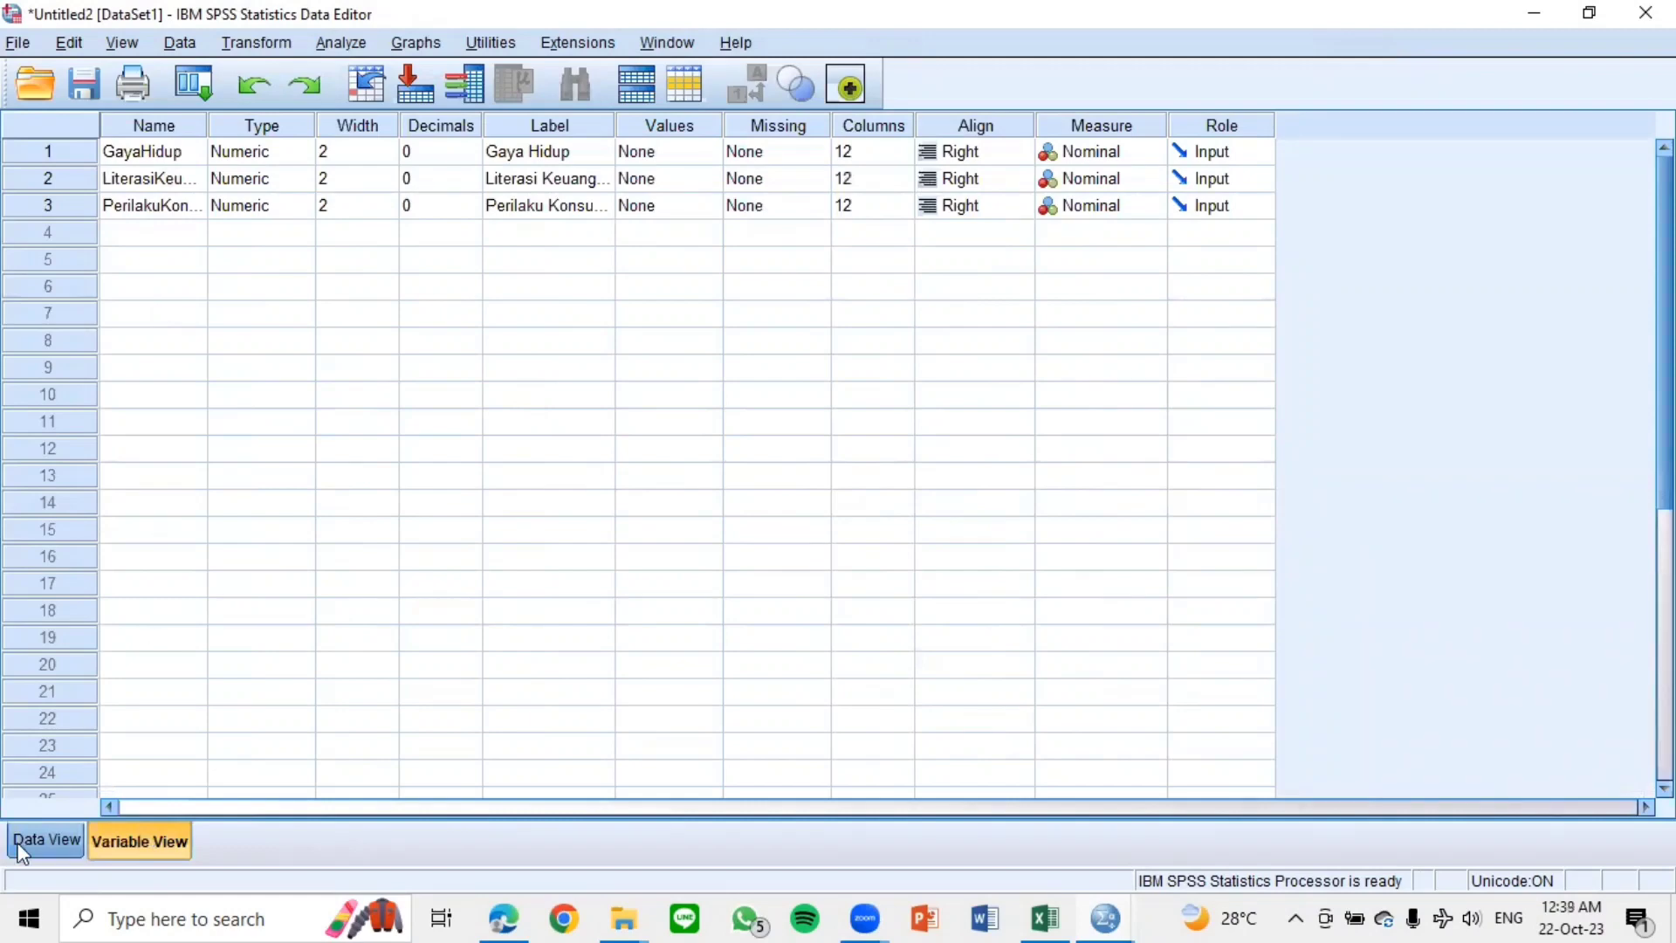
Step: Set up a linear regression on the imported data with Perilaku Konsumtif as the dependent variable
left_click(355, 48)
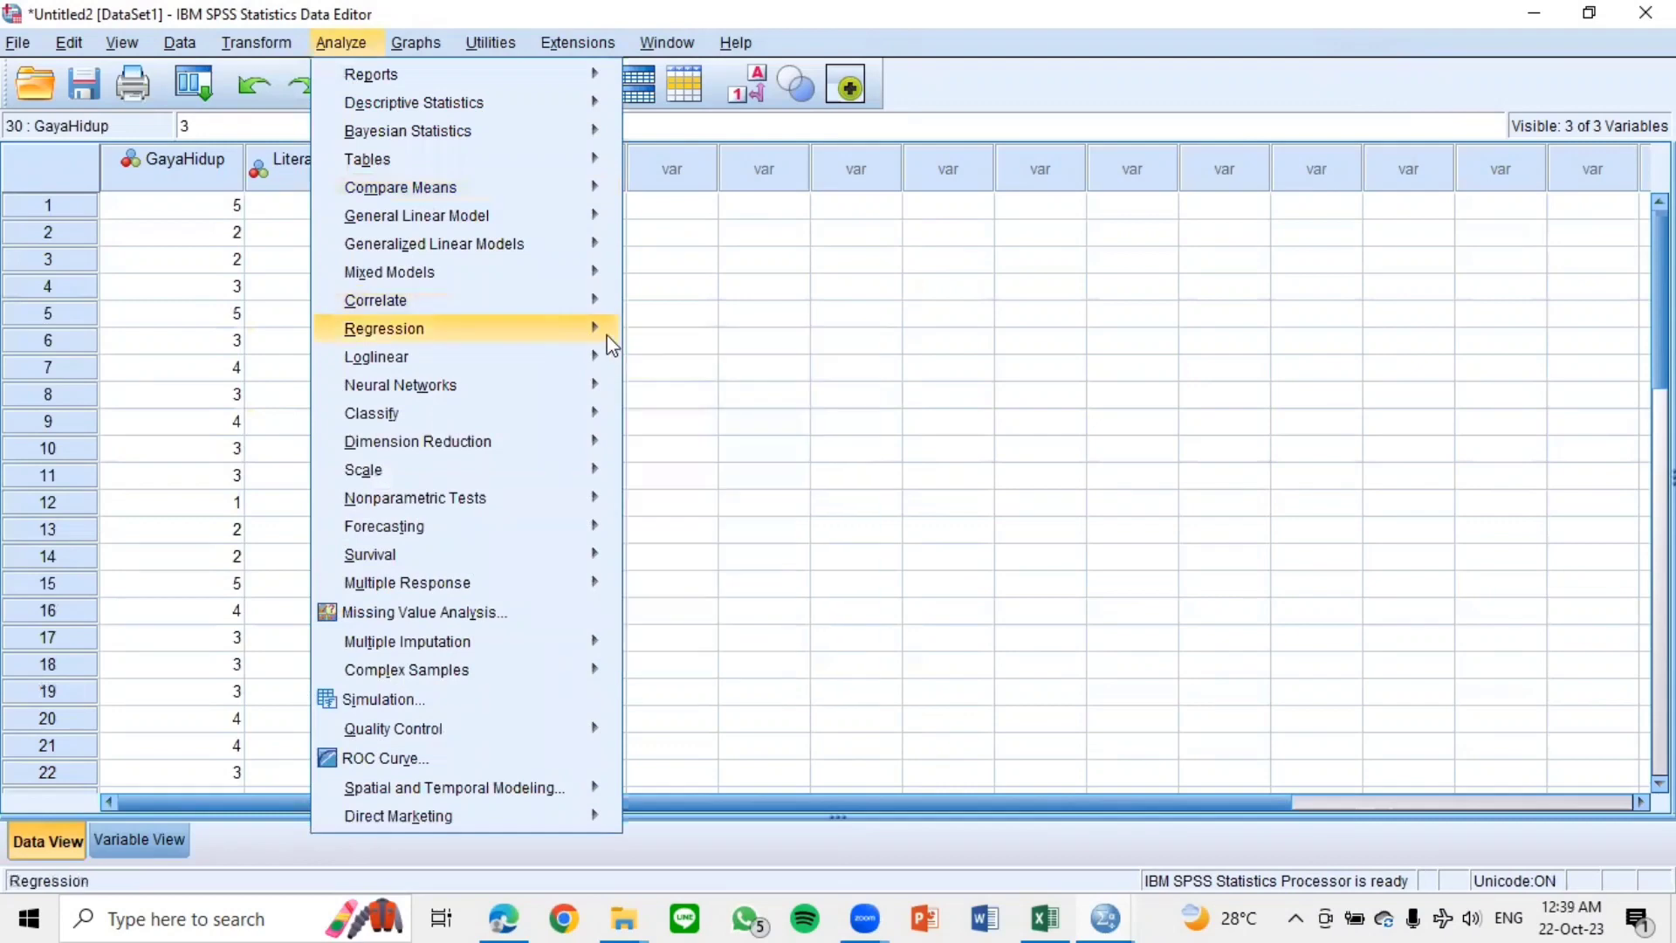
mouse_move(609, 336)
left_click(656, 366)
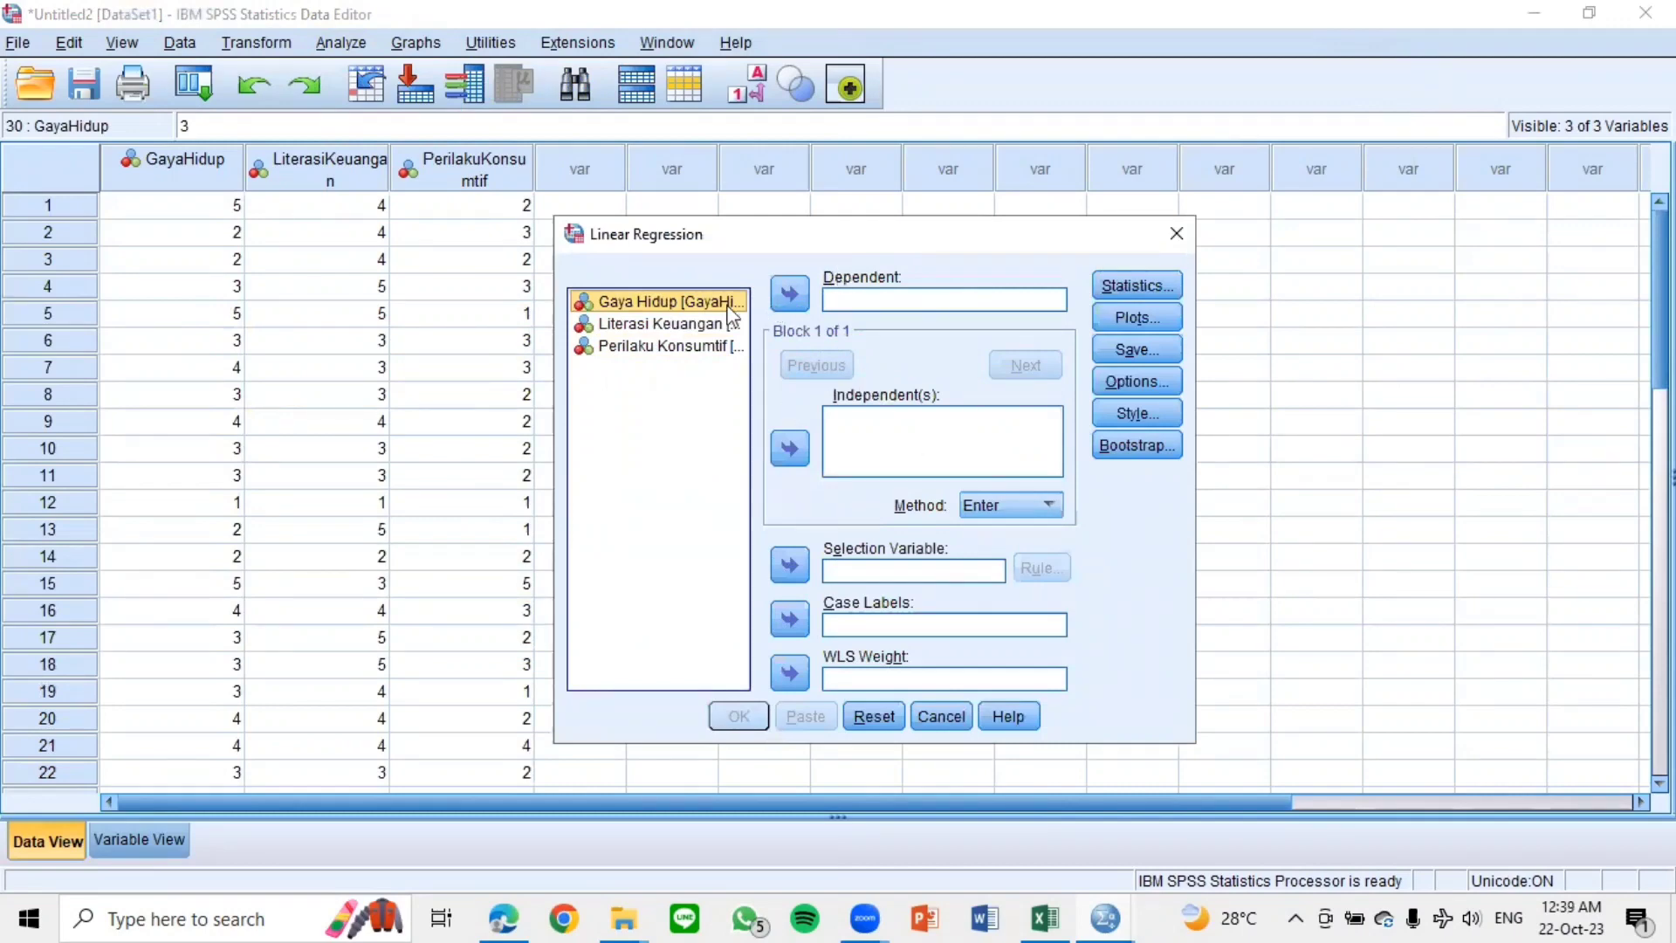
left_click(690, 348)
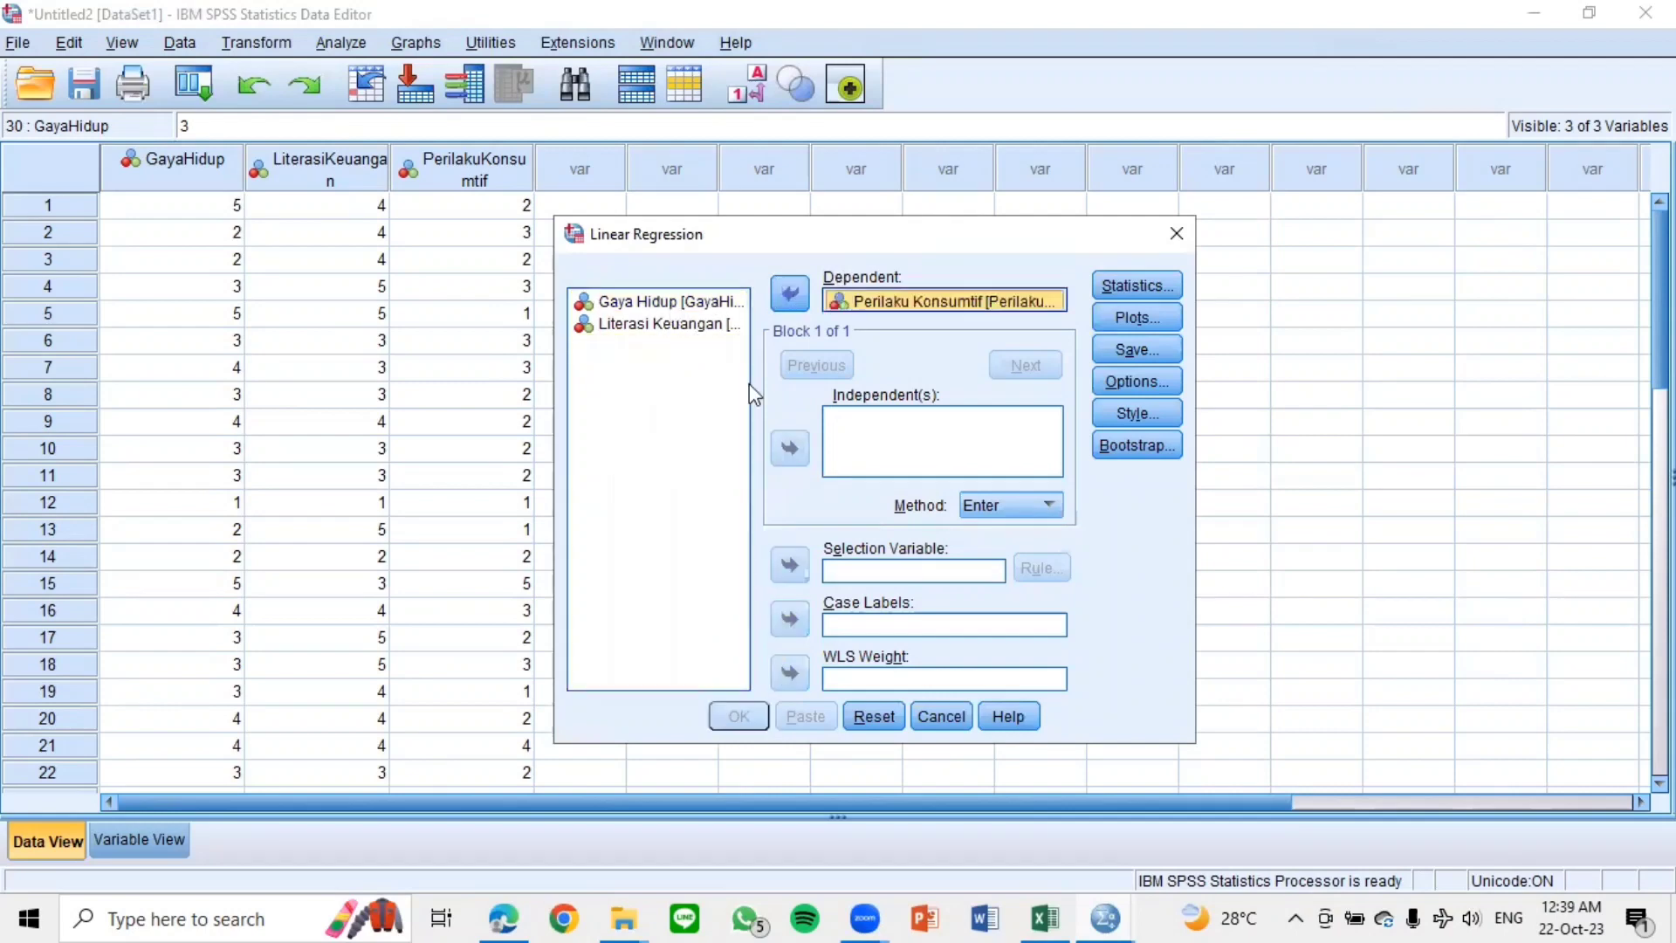
Step: Add Gaya Hidup and Literasi Keuangan as the independent variables of the regression
left_click(682, 301)
left_click(780, 458)
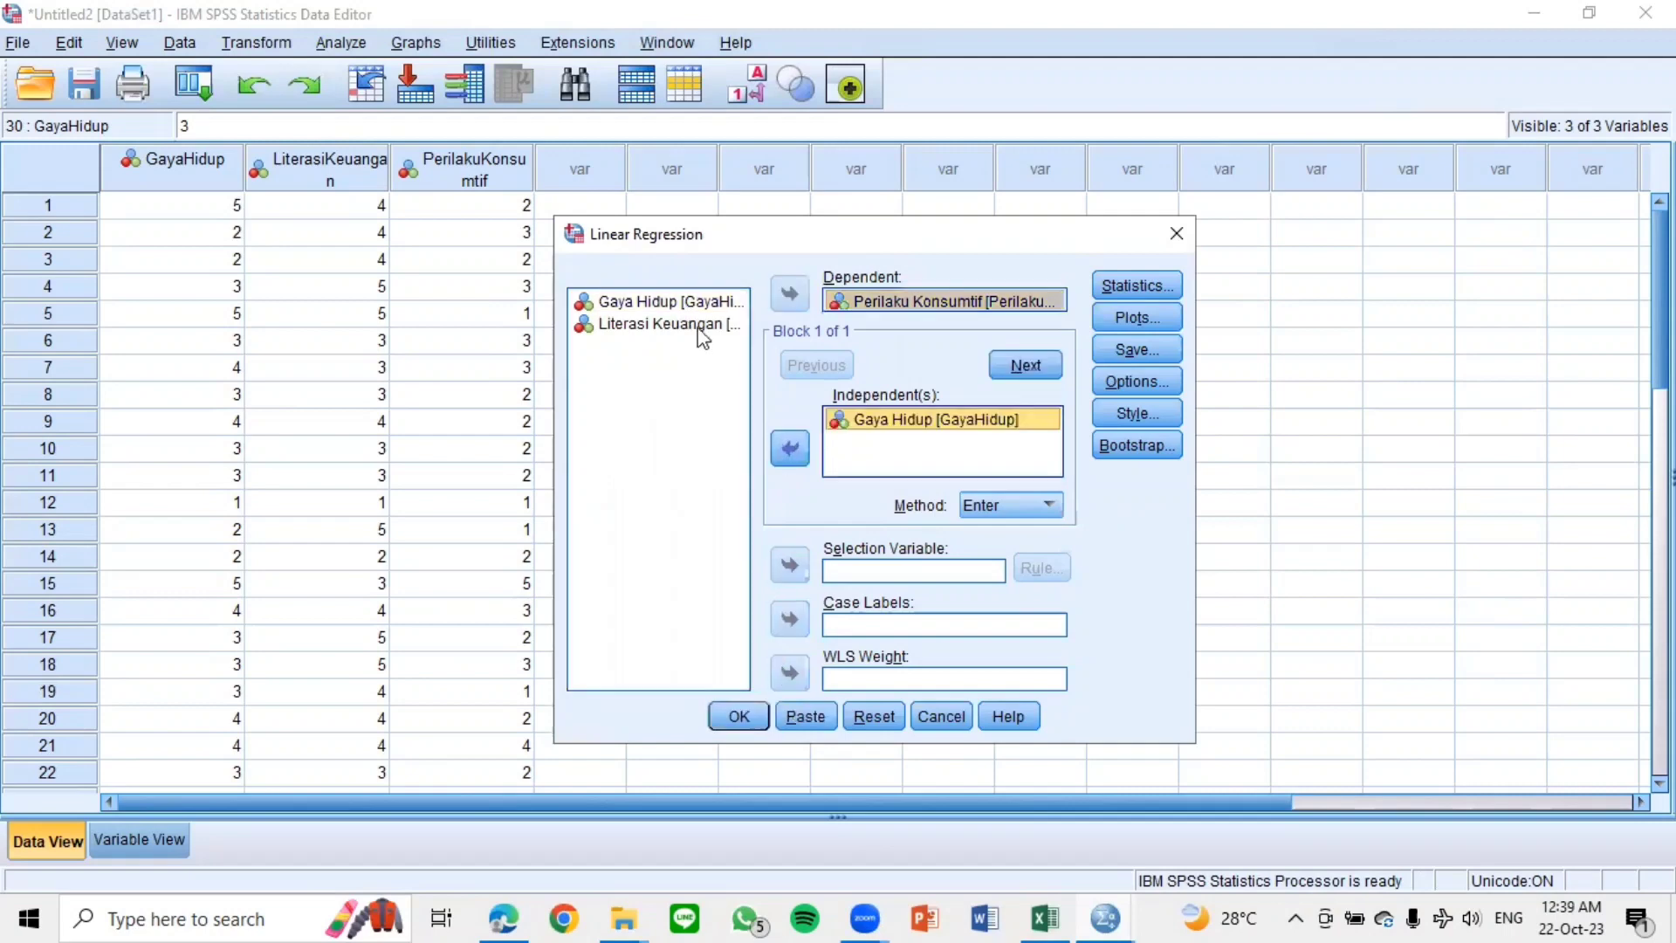
left_click(697, 330)
left_click(788, 451)
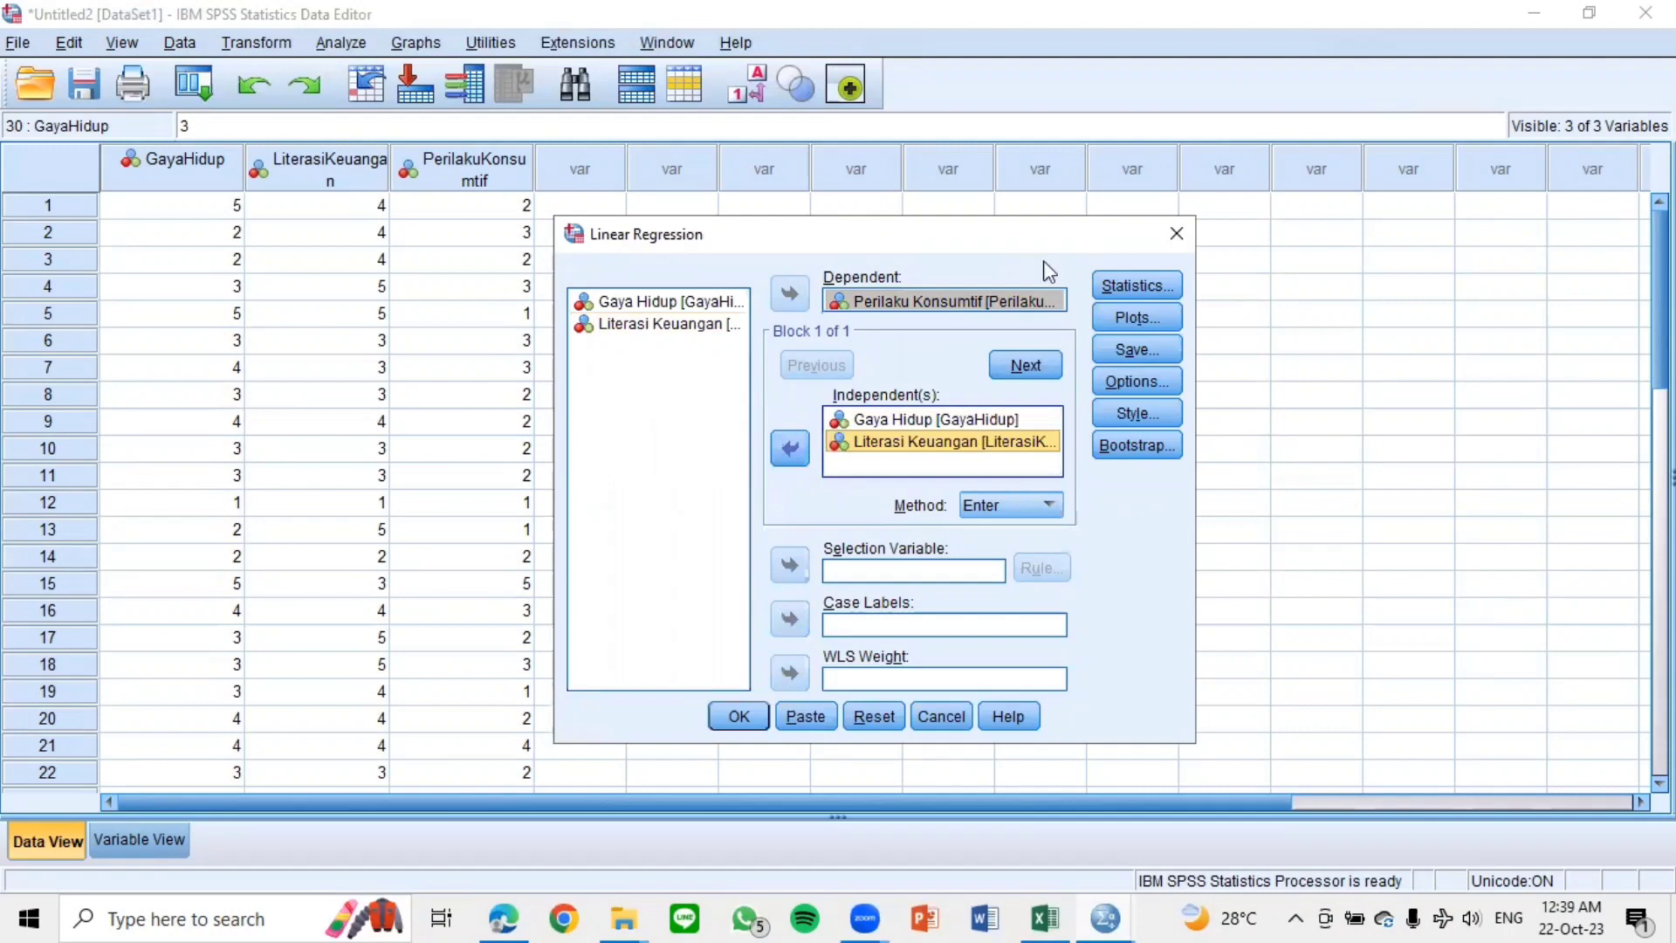
Step: Include Descriptives, Collinearity diagnostics and the Durbin-Watson residual test in the regression statistics
left_click(1157, 287)
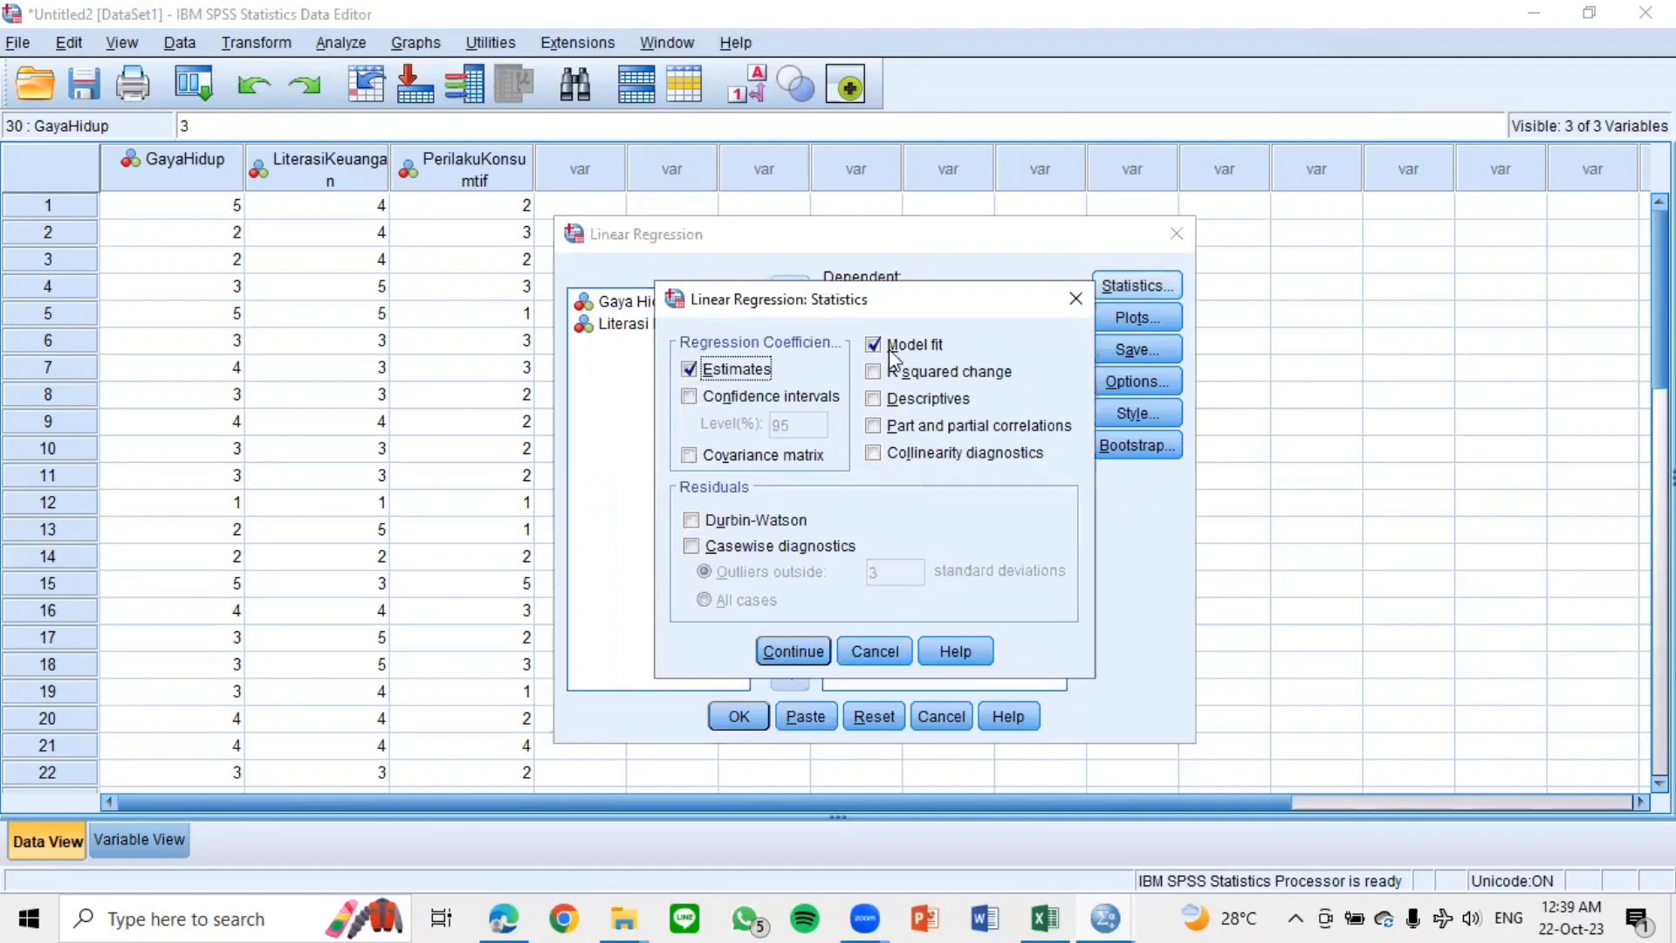
left_click(874, 400)
left_click(874, 454)
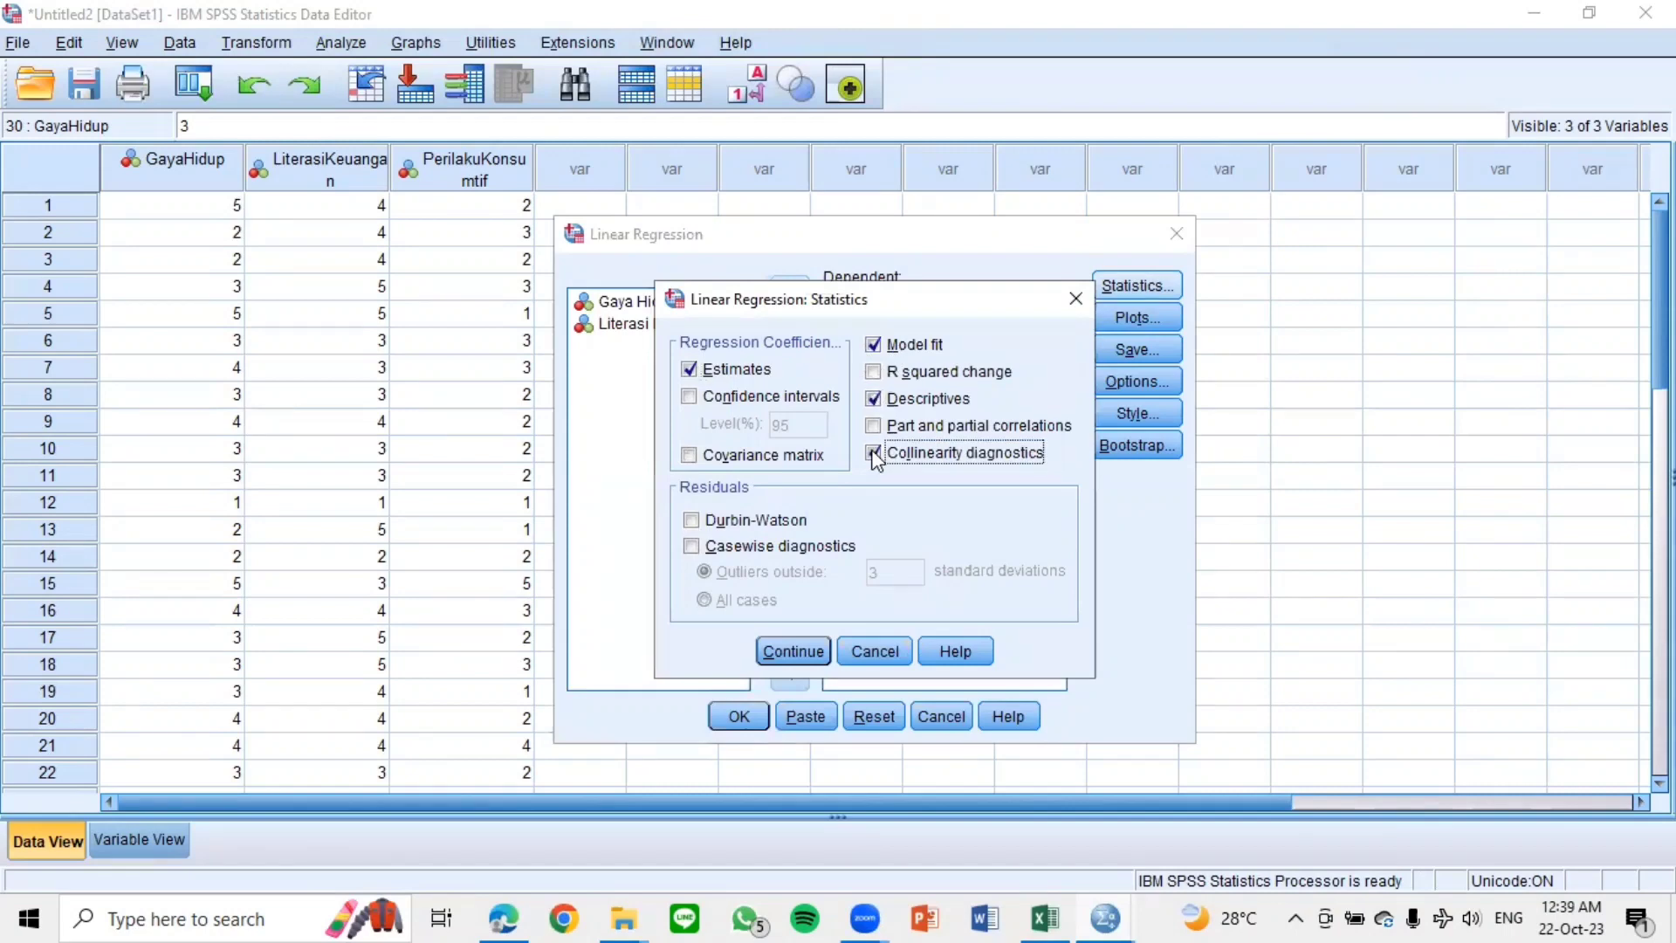
left_click(711, 521)
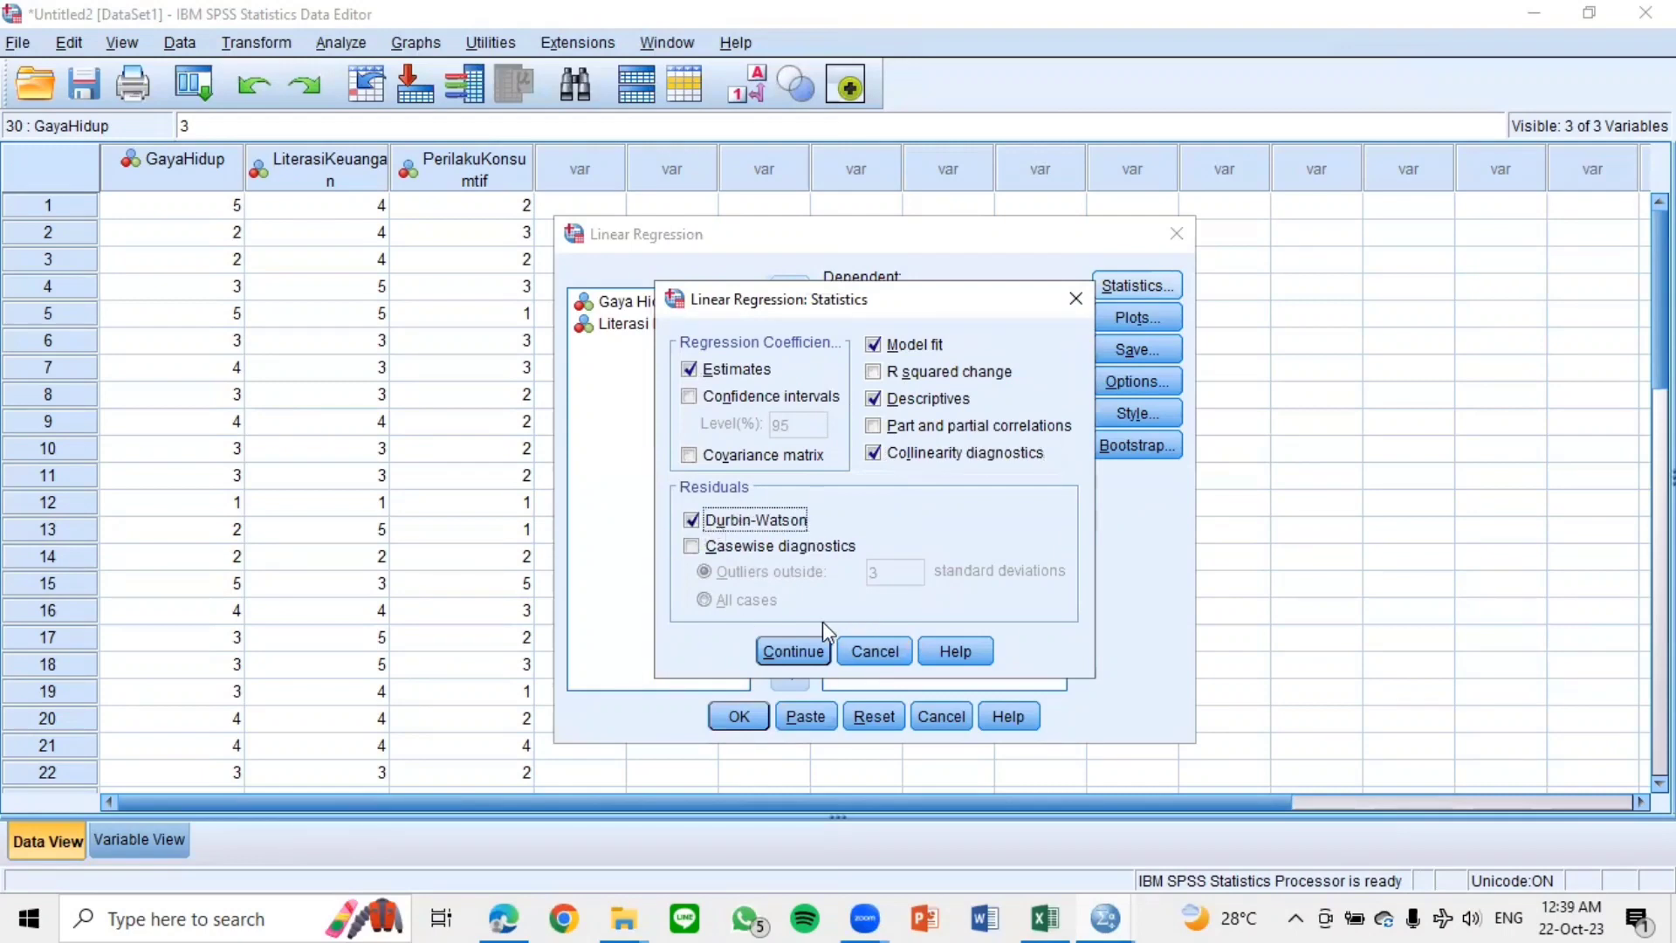
left_click(799, 646)
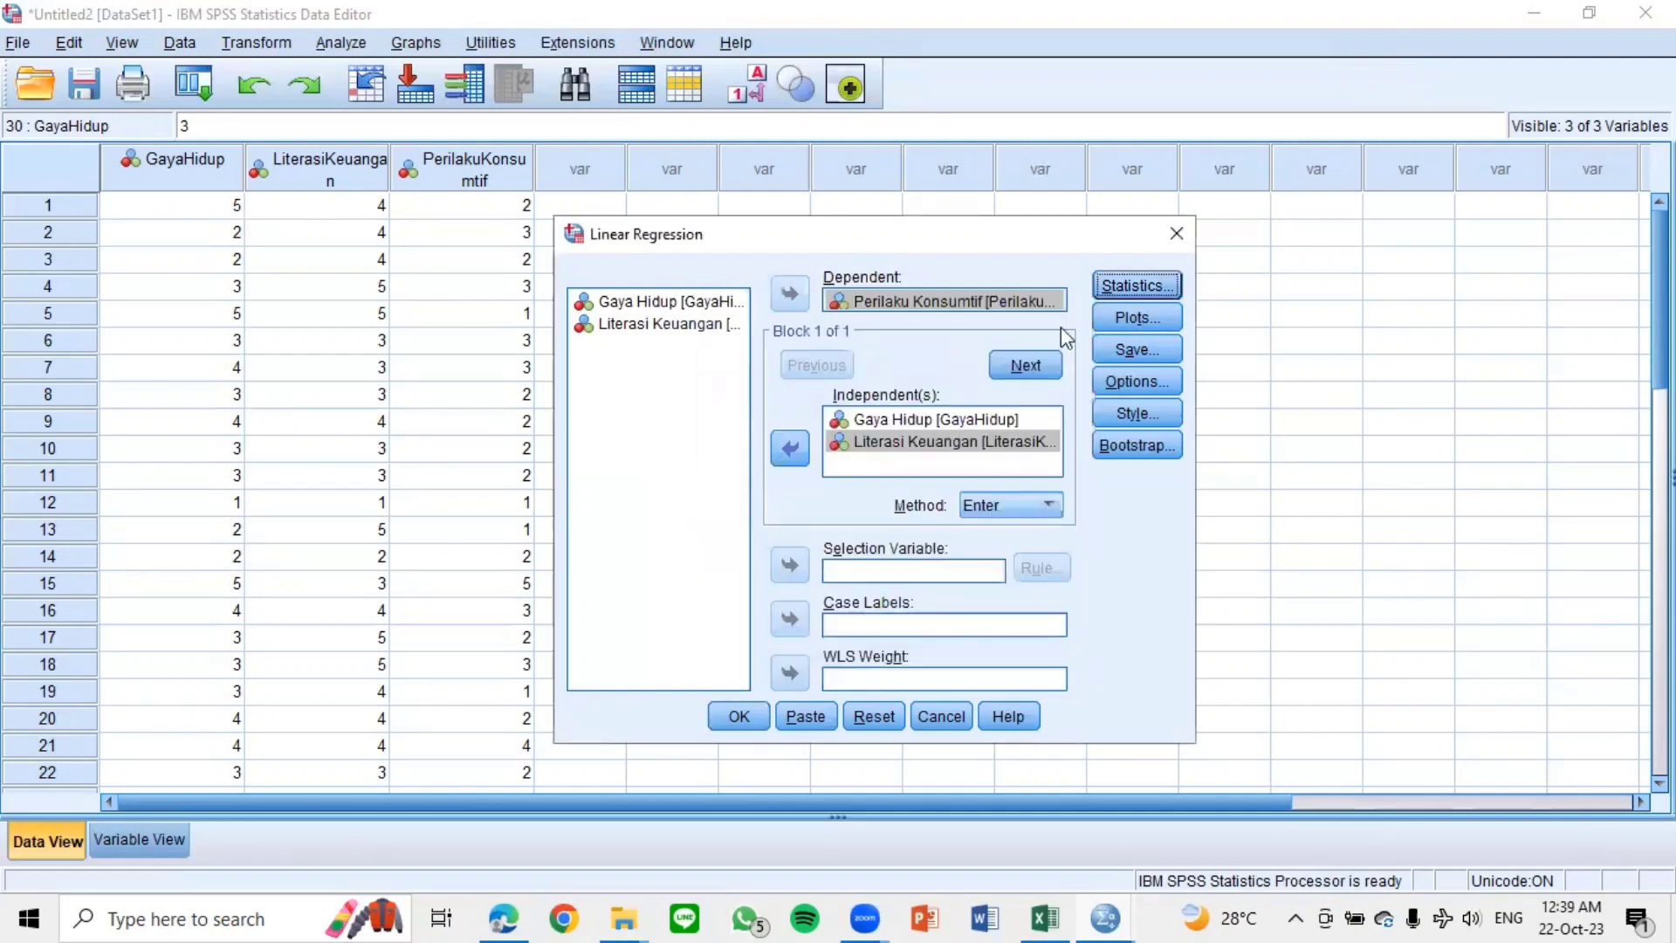
Step: Define a regression scatter plot with *SRESID on the Y axis and *ZPRED on the X axis
left_click(1139, 320)
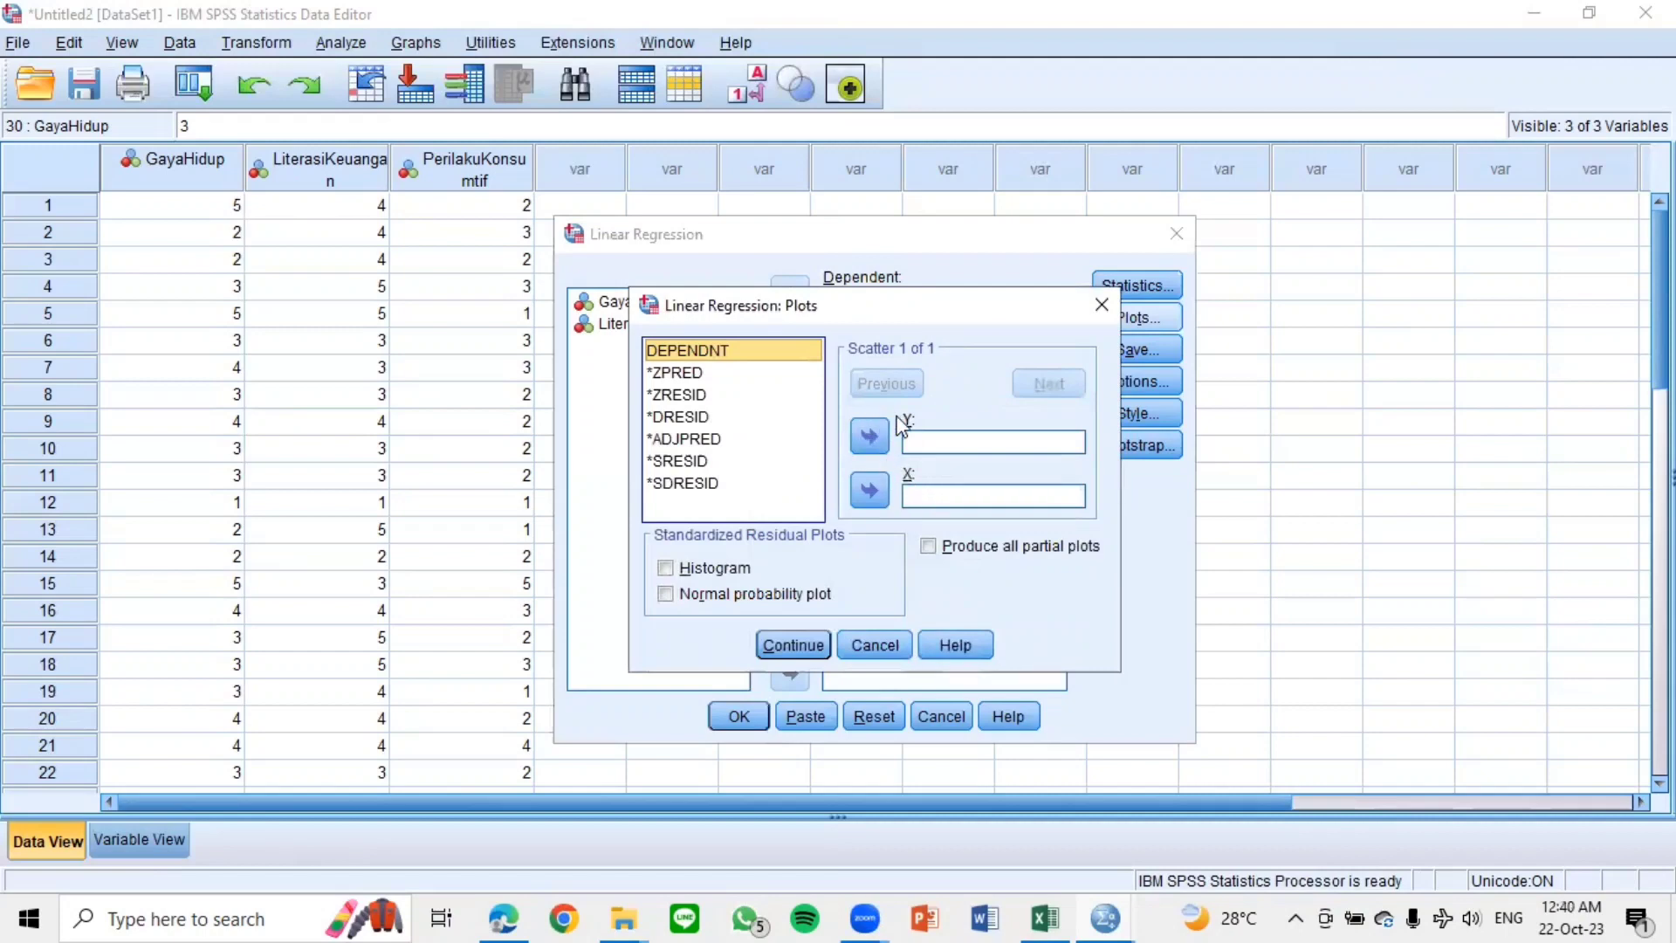
left_click(692, 463)
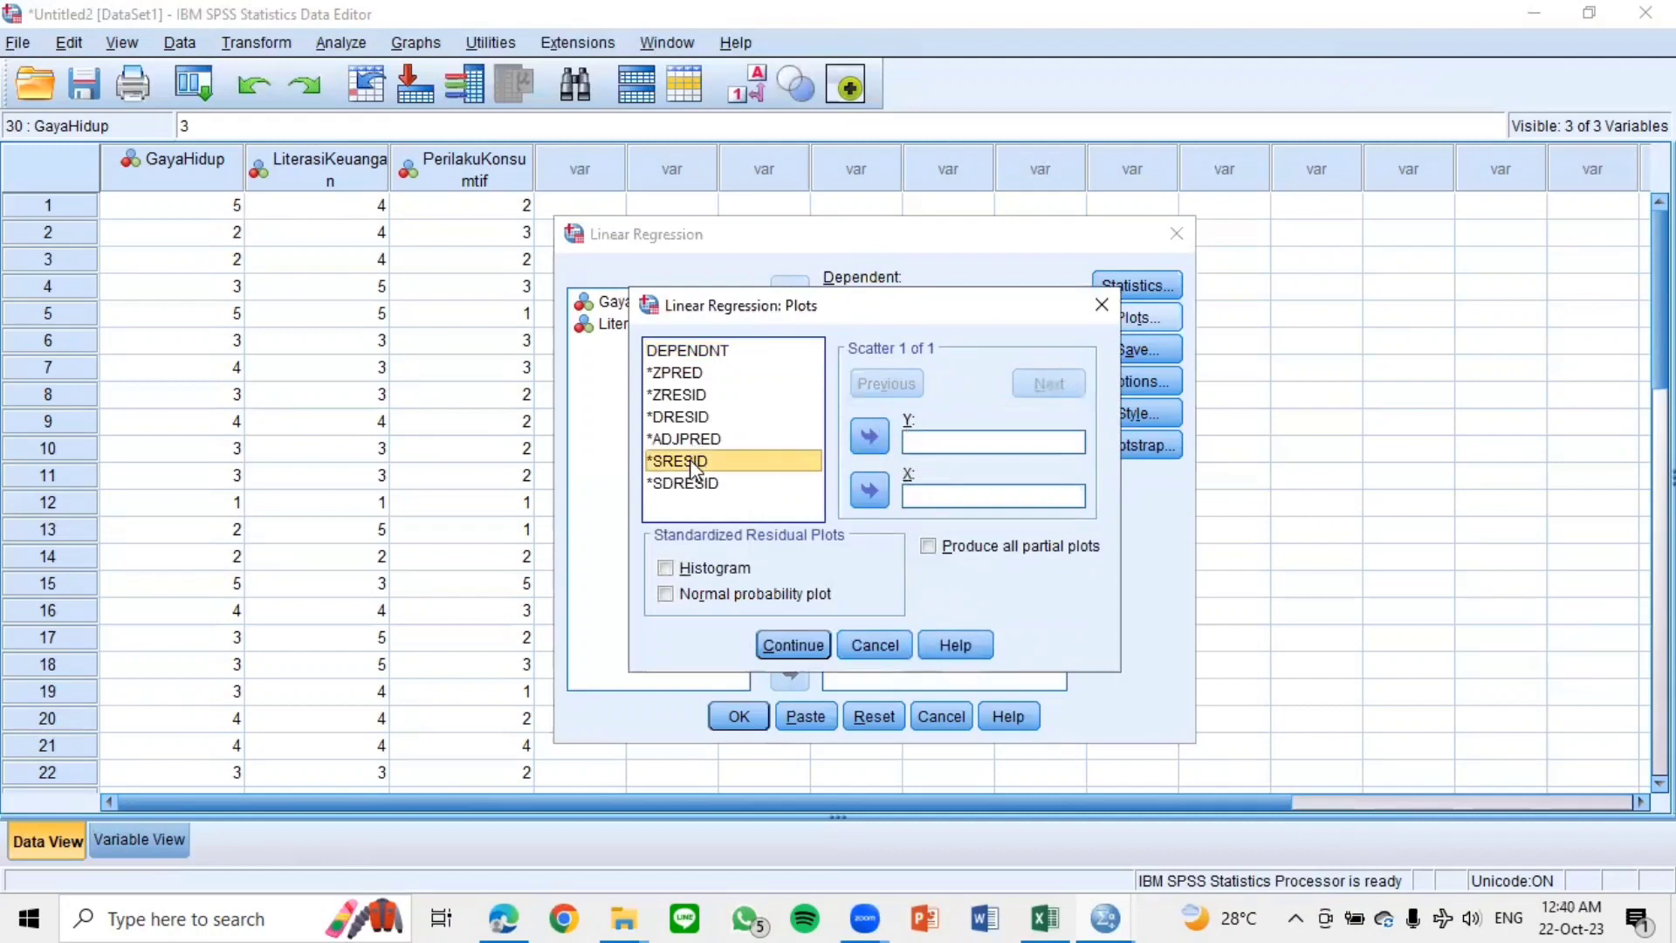
left_click(869, 436)
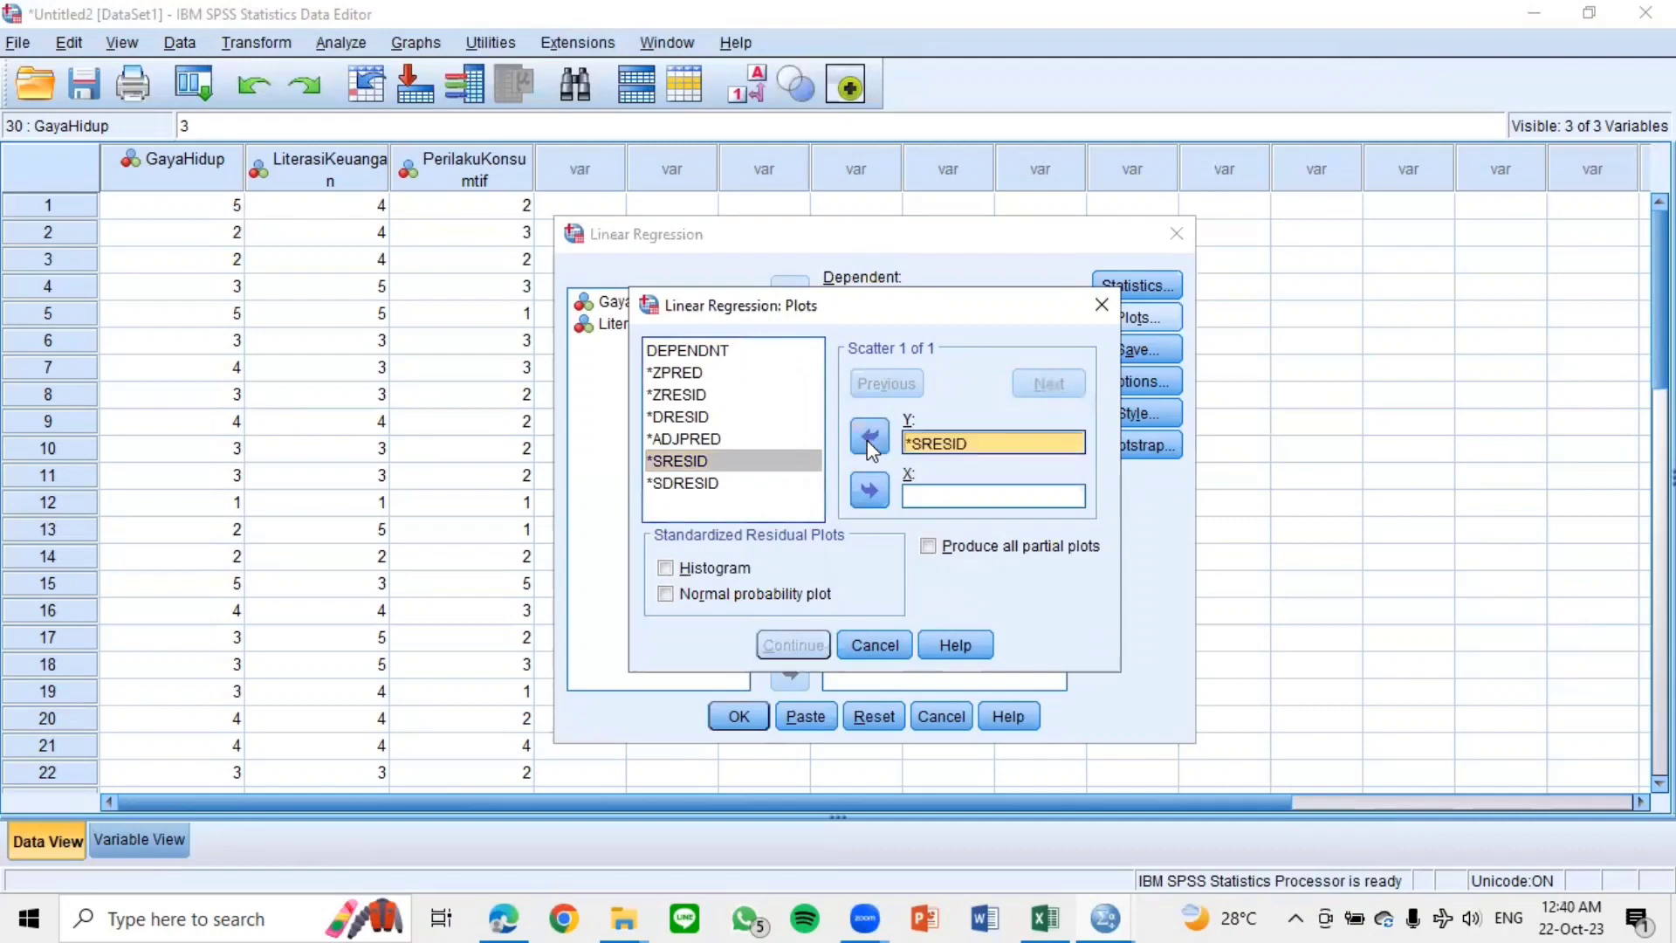
left_click(696, 374)
left_click(867, 490)
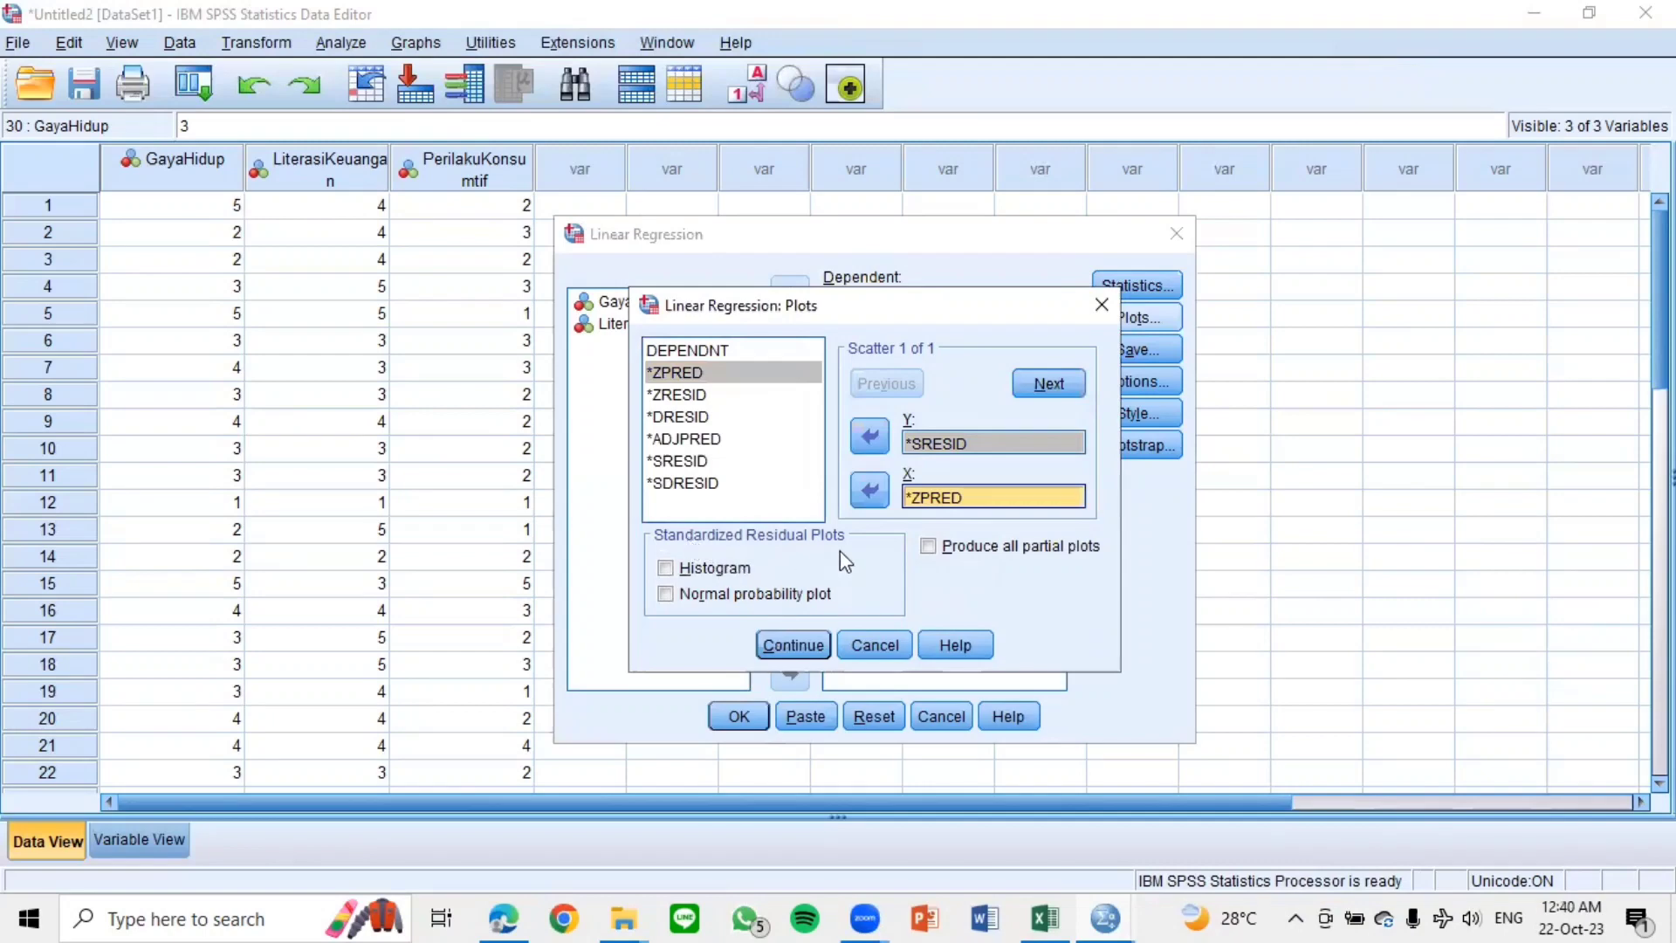
Step: Include the histogram and the normal probability plot of the standardized residuals in the regression plots
left_click(711, 568)
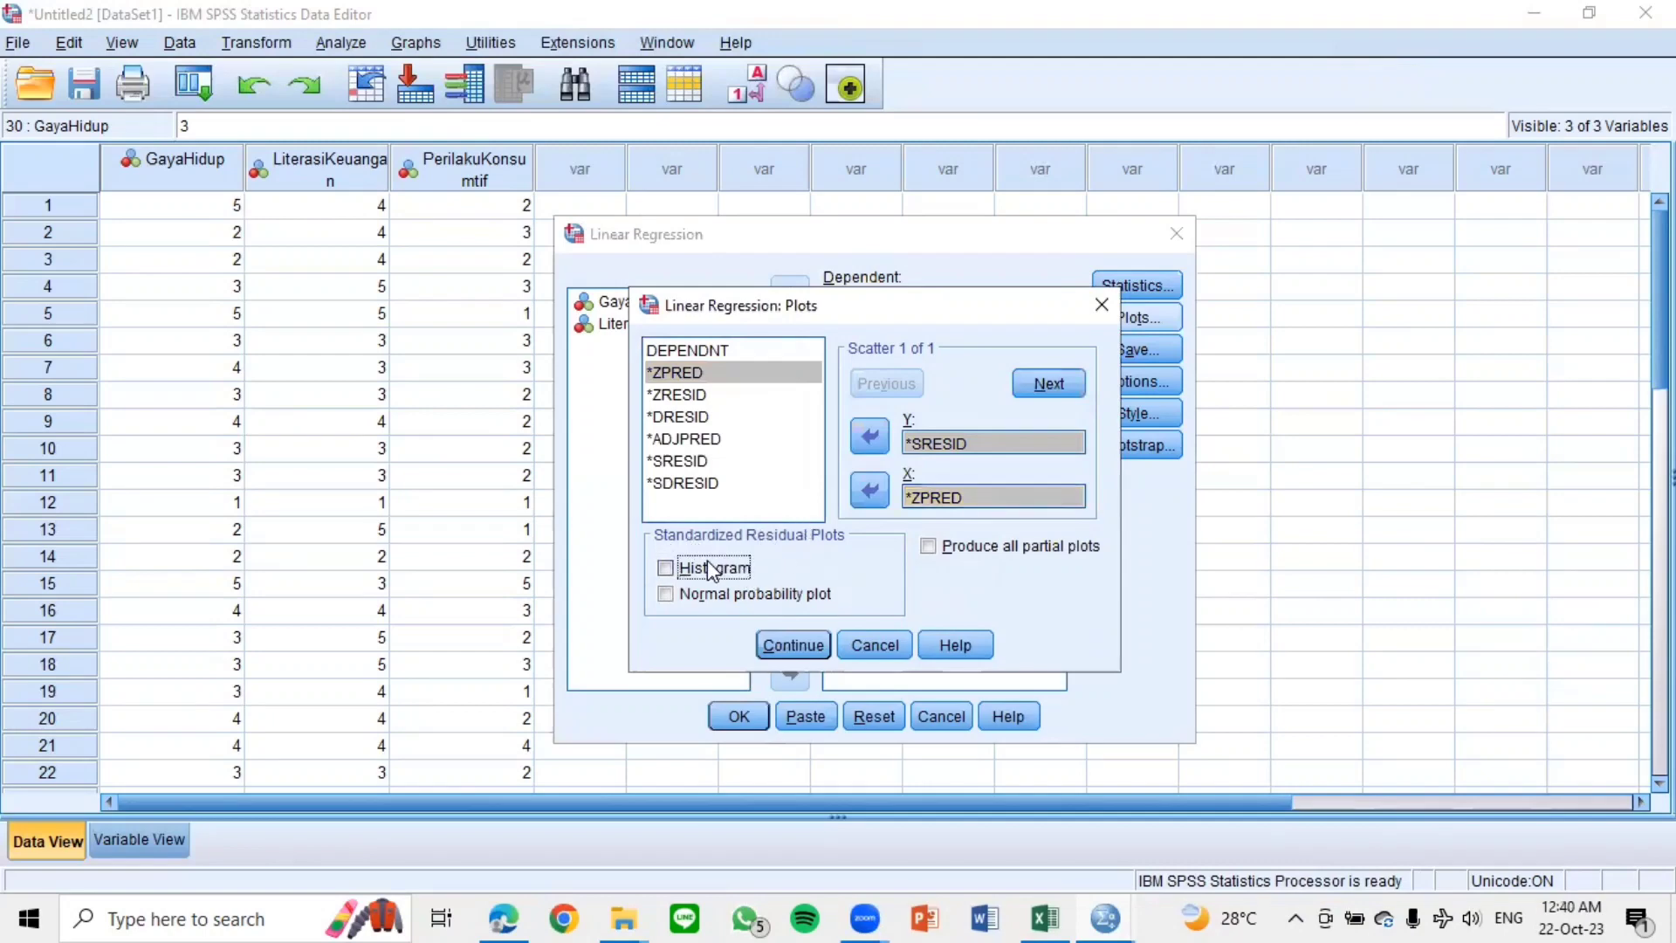
left_click(698, 595)
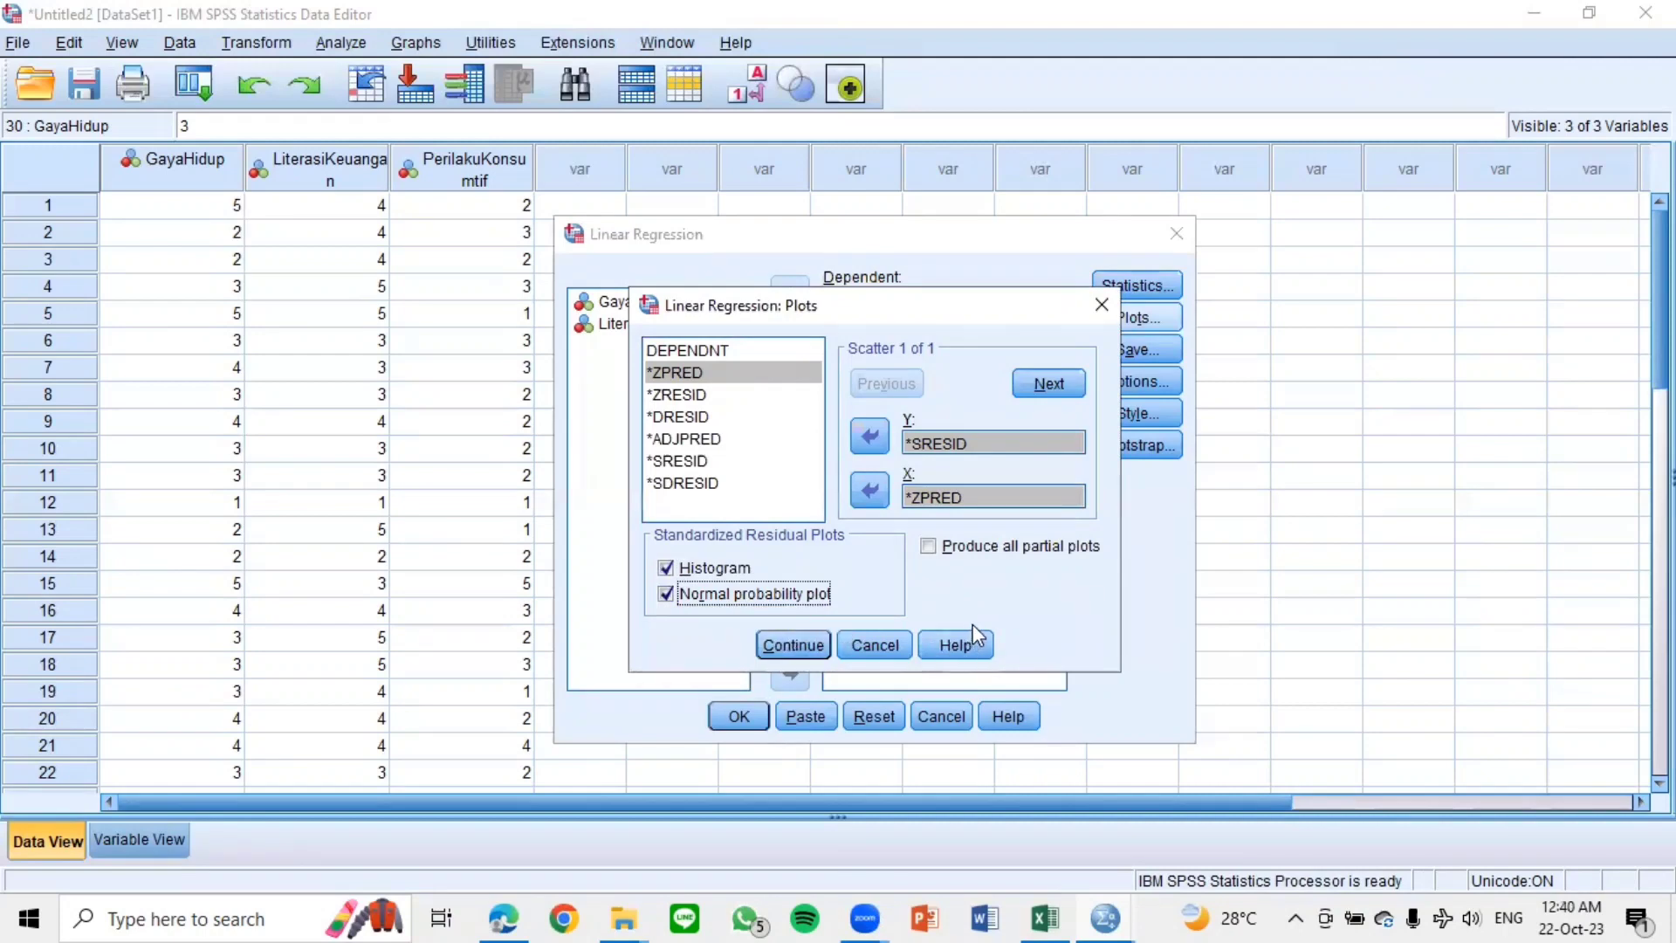
left_click(792, 645)
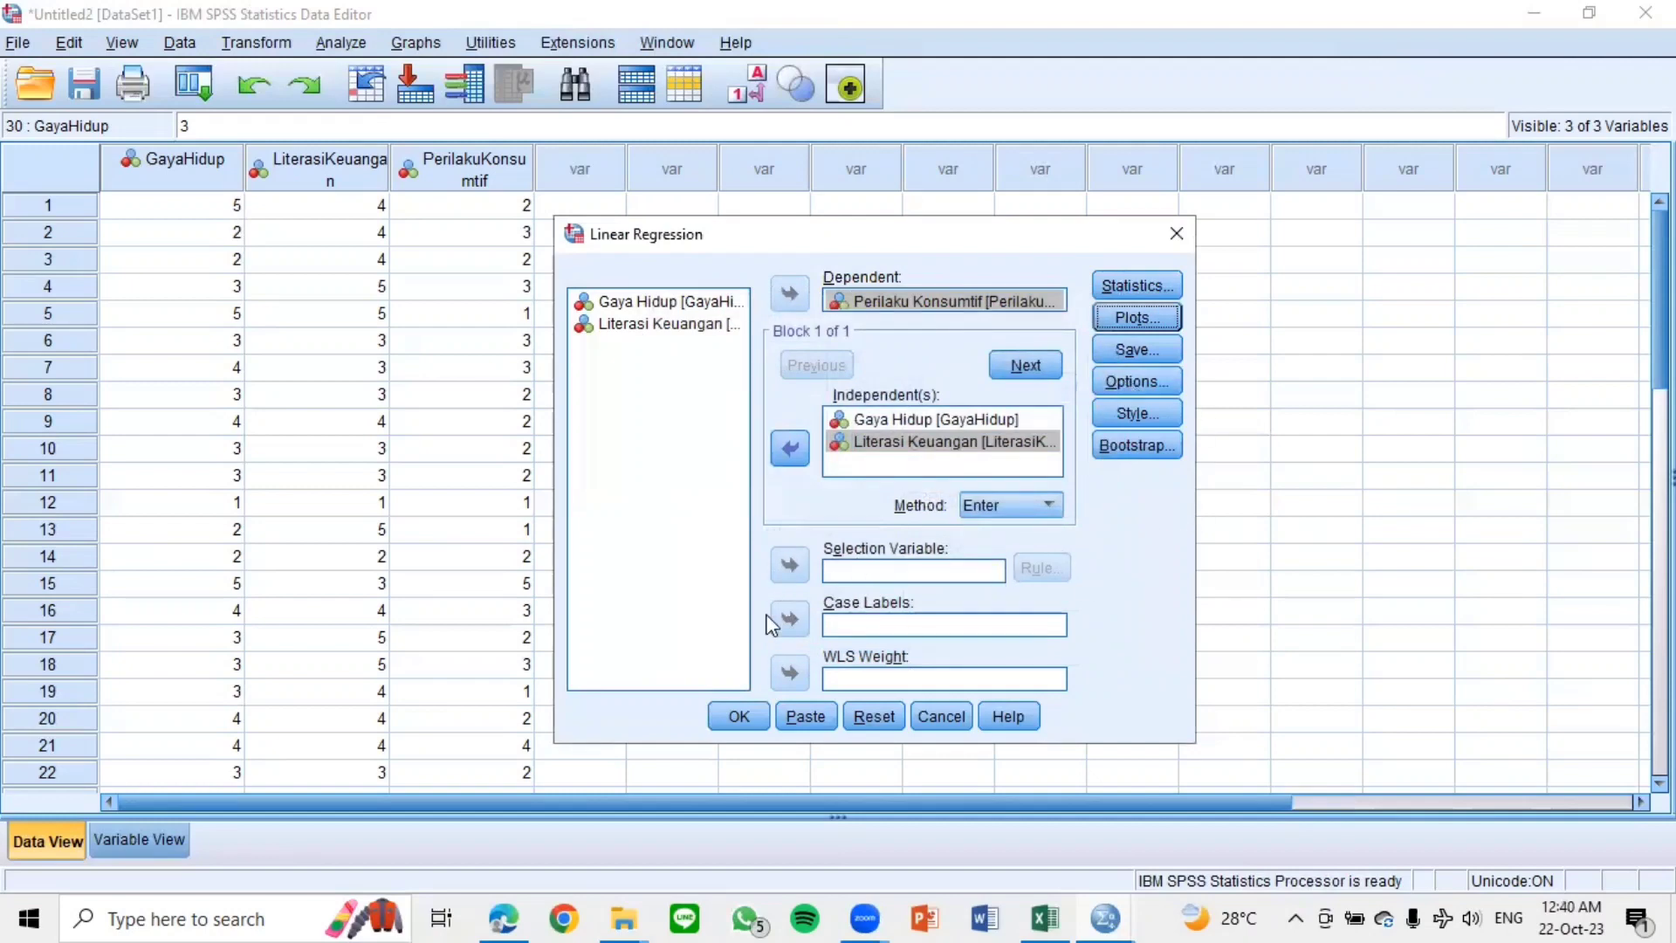
Step: Run the linear regression and view the histogram of standardized residuals in the output
left_click(749, 718)
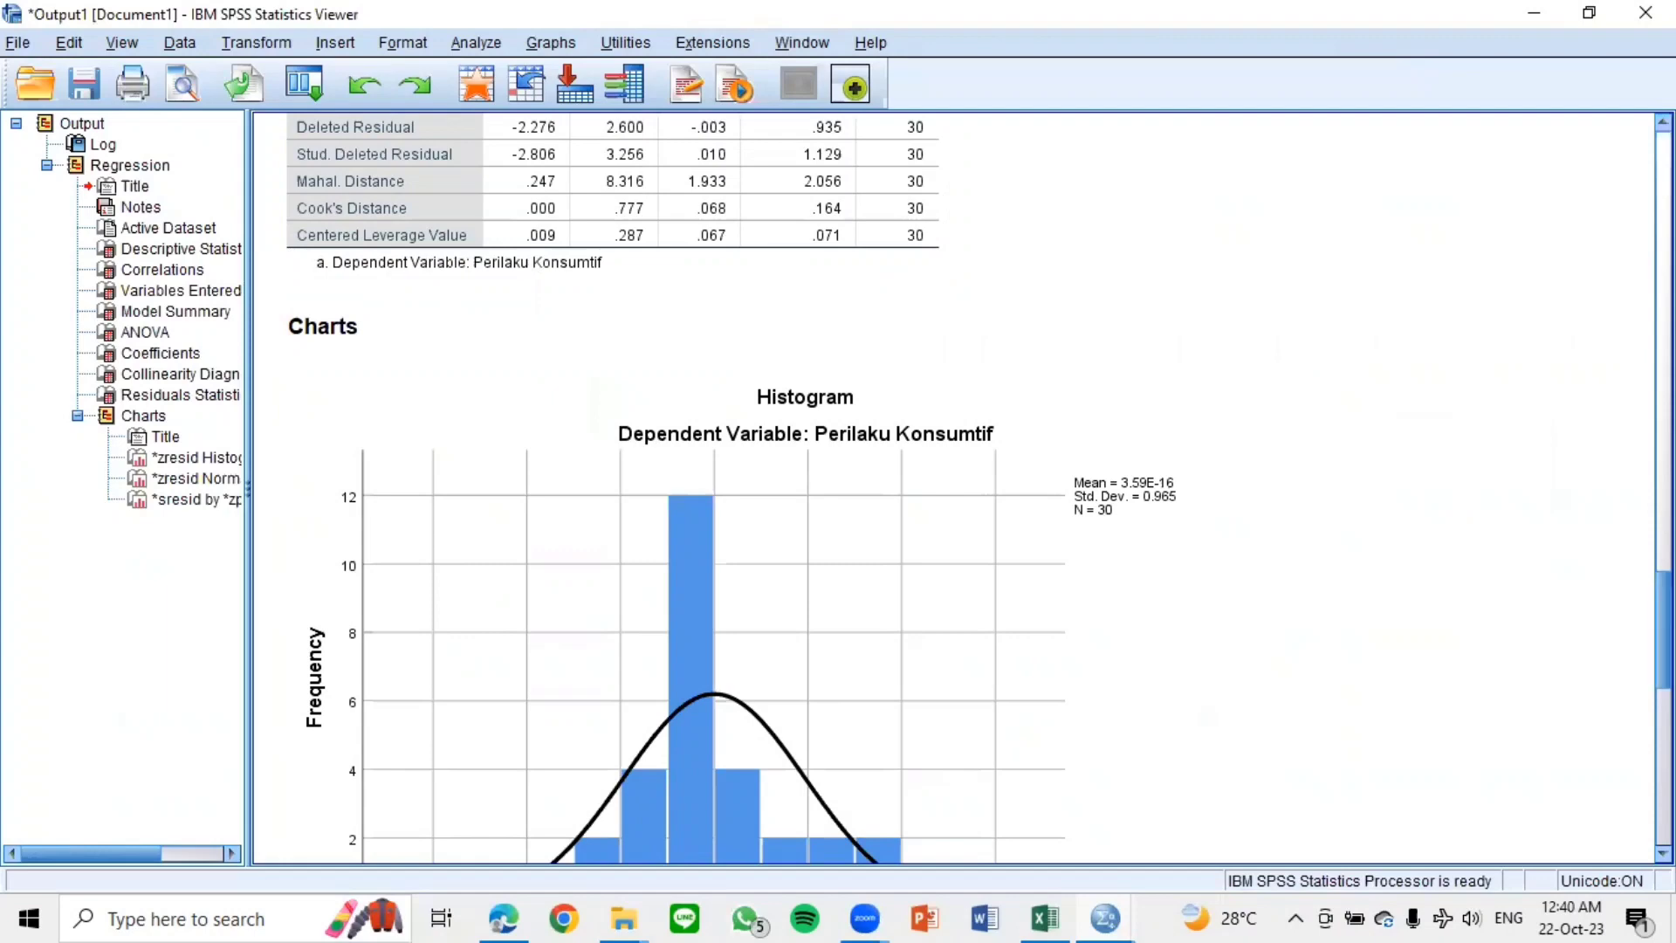
scroll(771, 751, "down", 4)
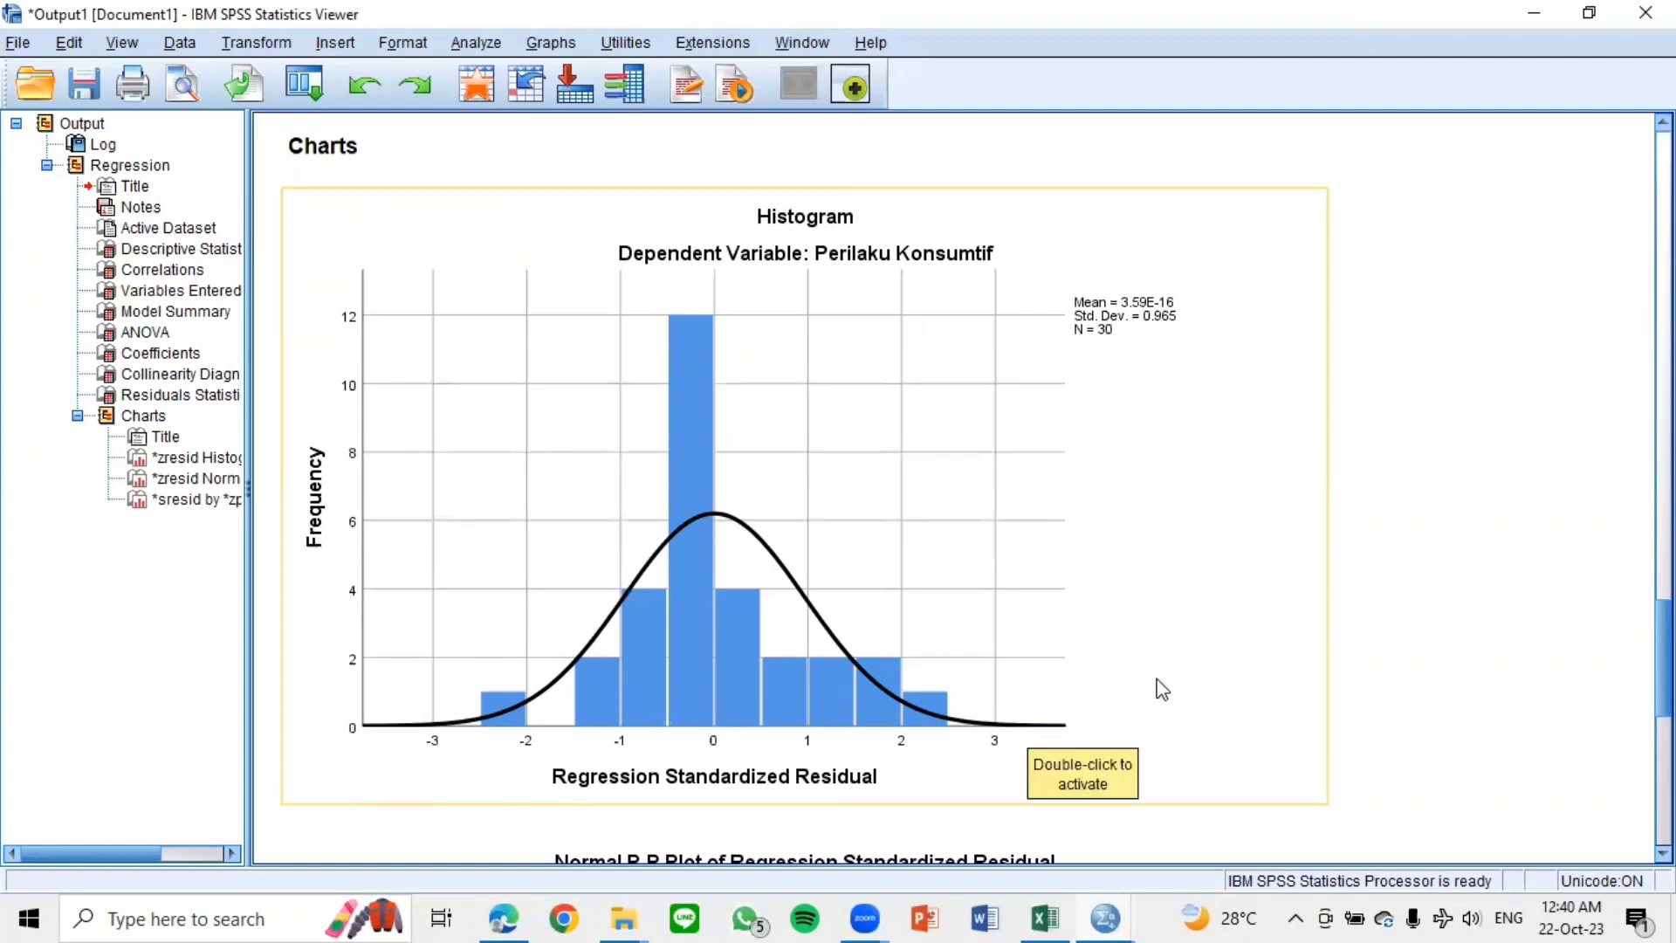
Step: Examine the normal P-P plot of the standardized residuals and the scatterplot of studentized residuals against standardized predicted values
scroll(1663, 659, "down", 2)
scroll(1481, 730, "down", 5)
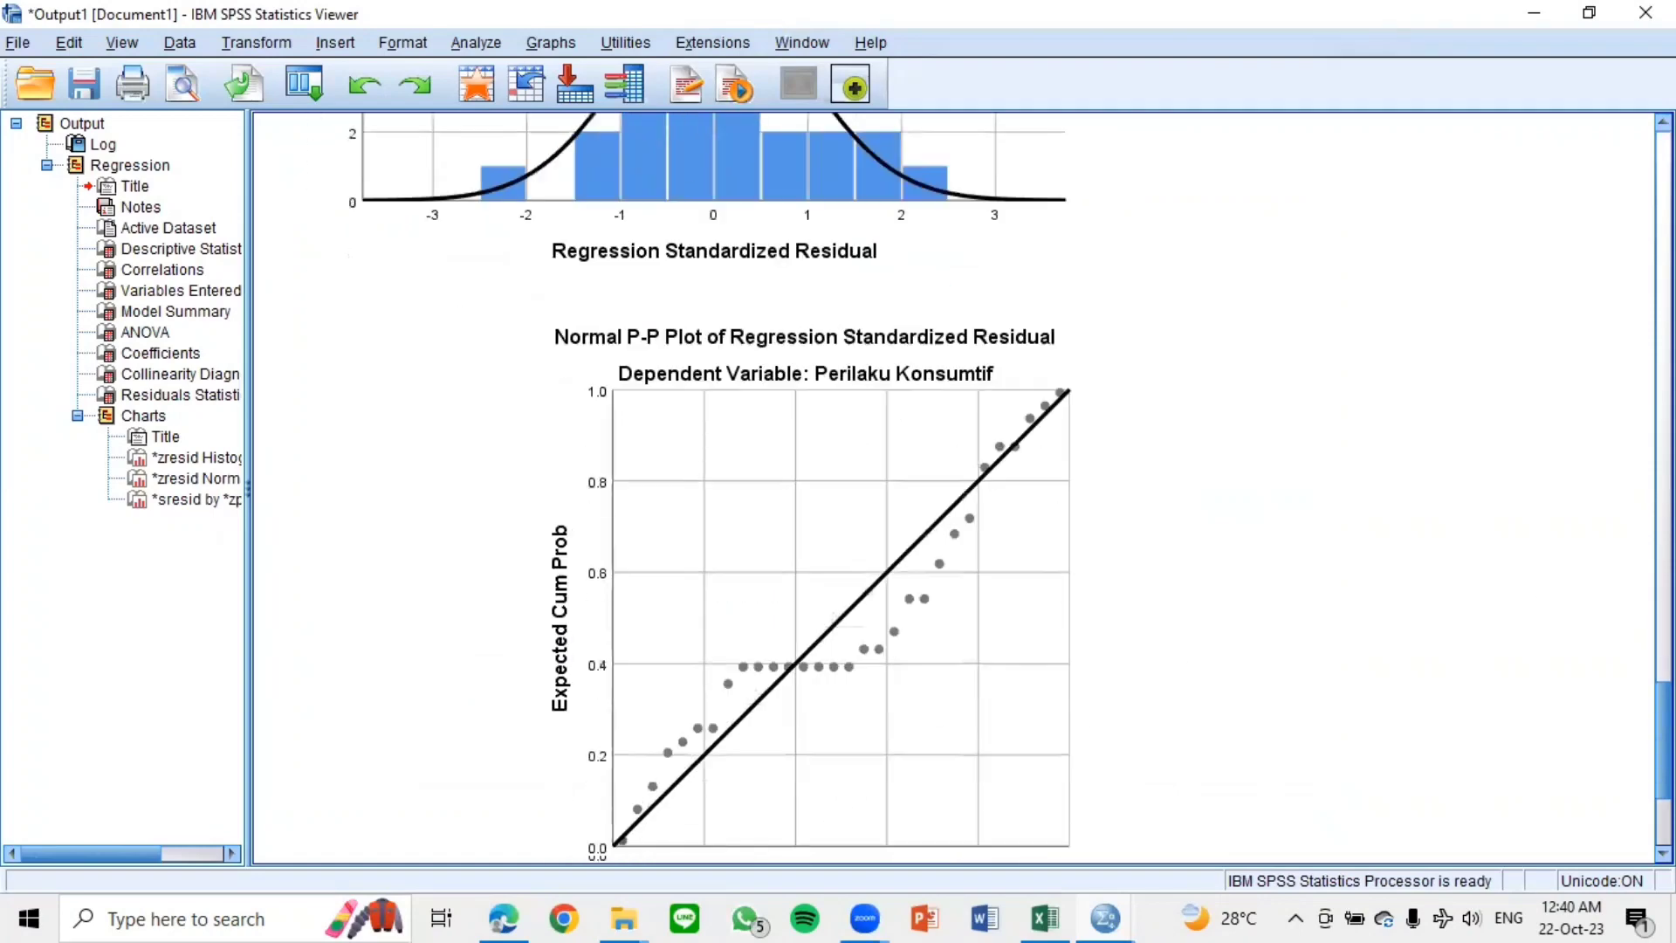
left_click(1098, 619)
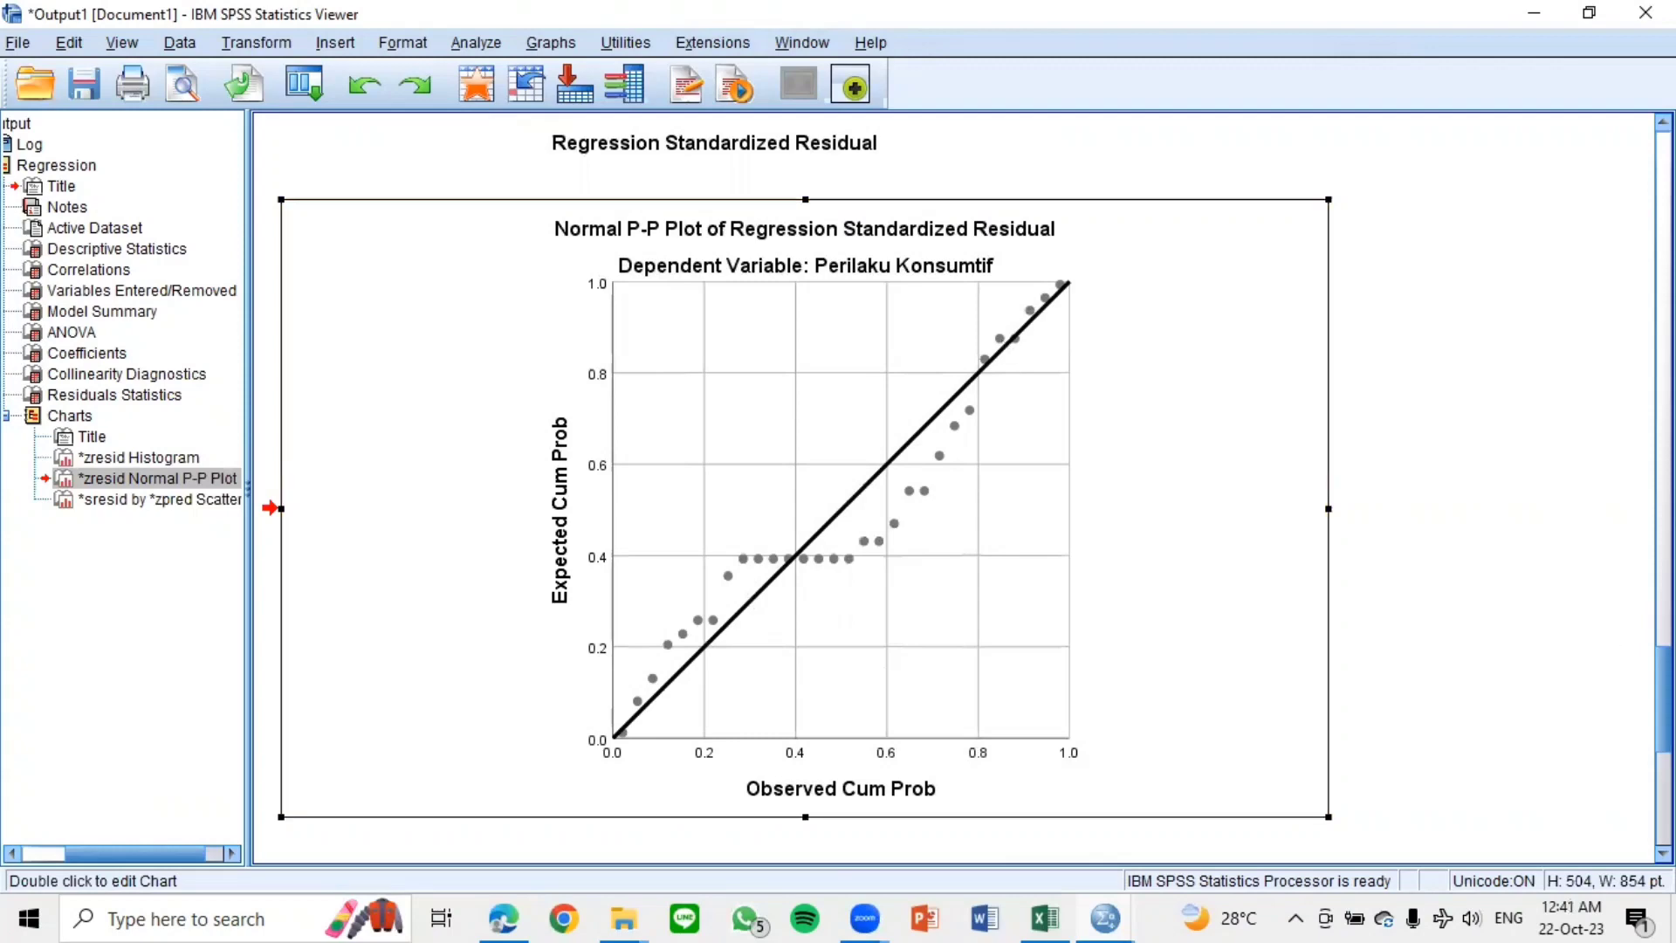
scroll(1399, 738, "down", 10)
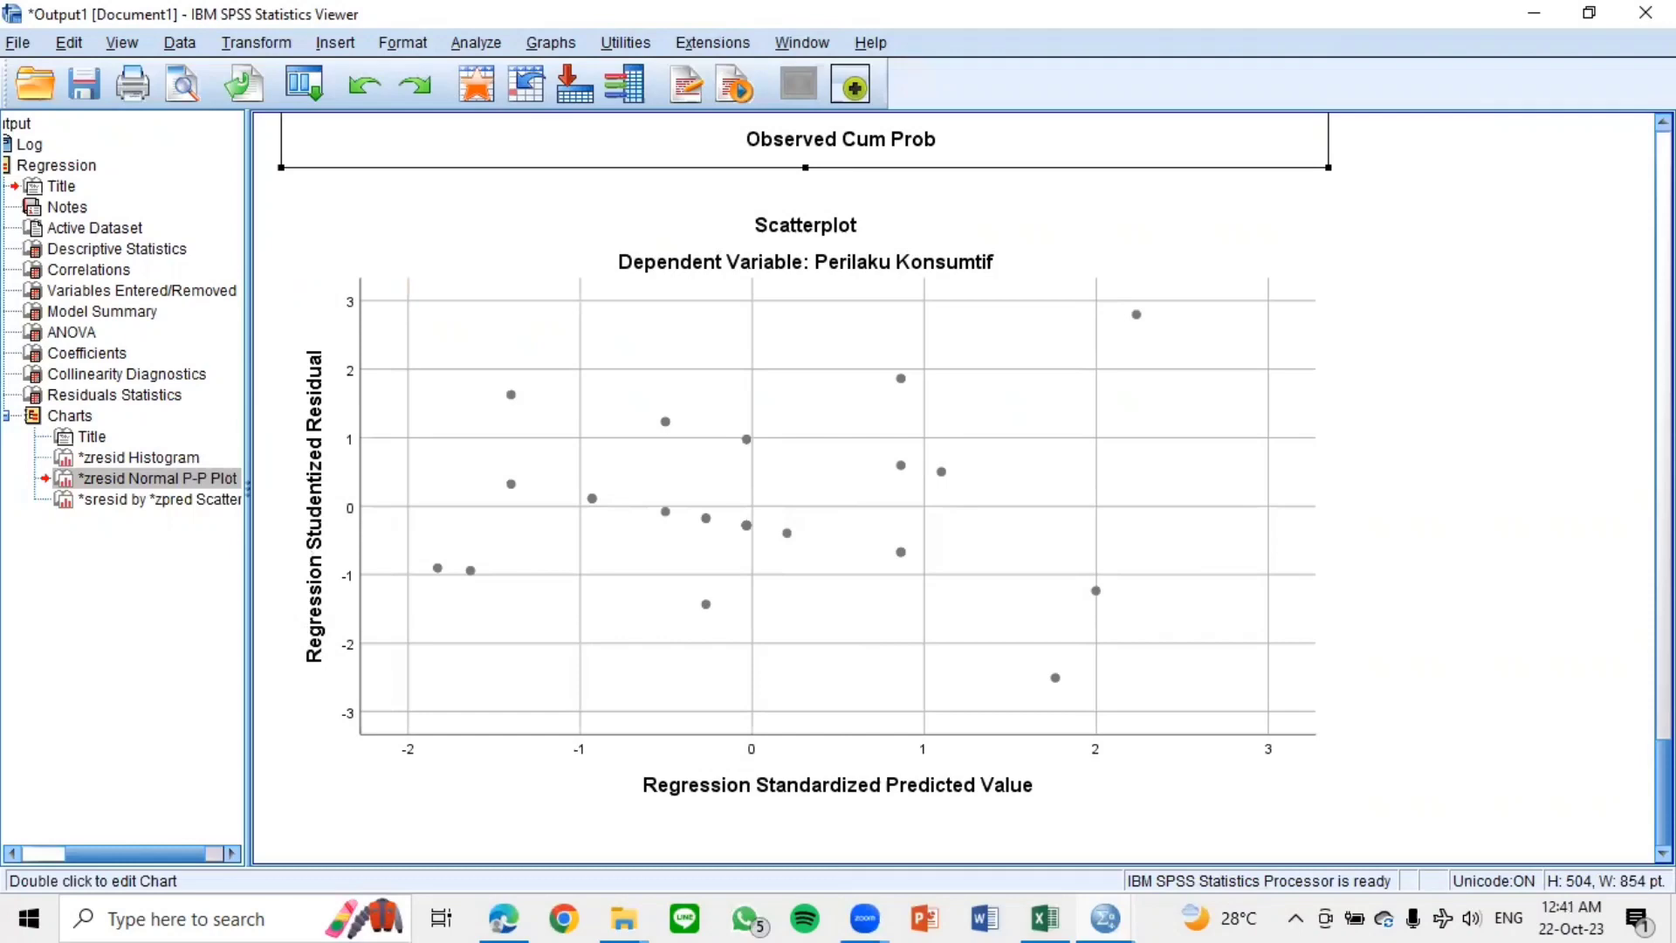
Step: Select the Coefficients table and examine the t, Sig., Tolerance and VIF values of Gaya Hidup and Literasi Keuangan
scroll(961, 488, "up", 15)
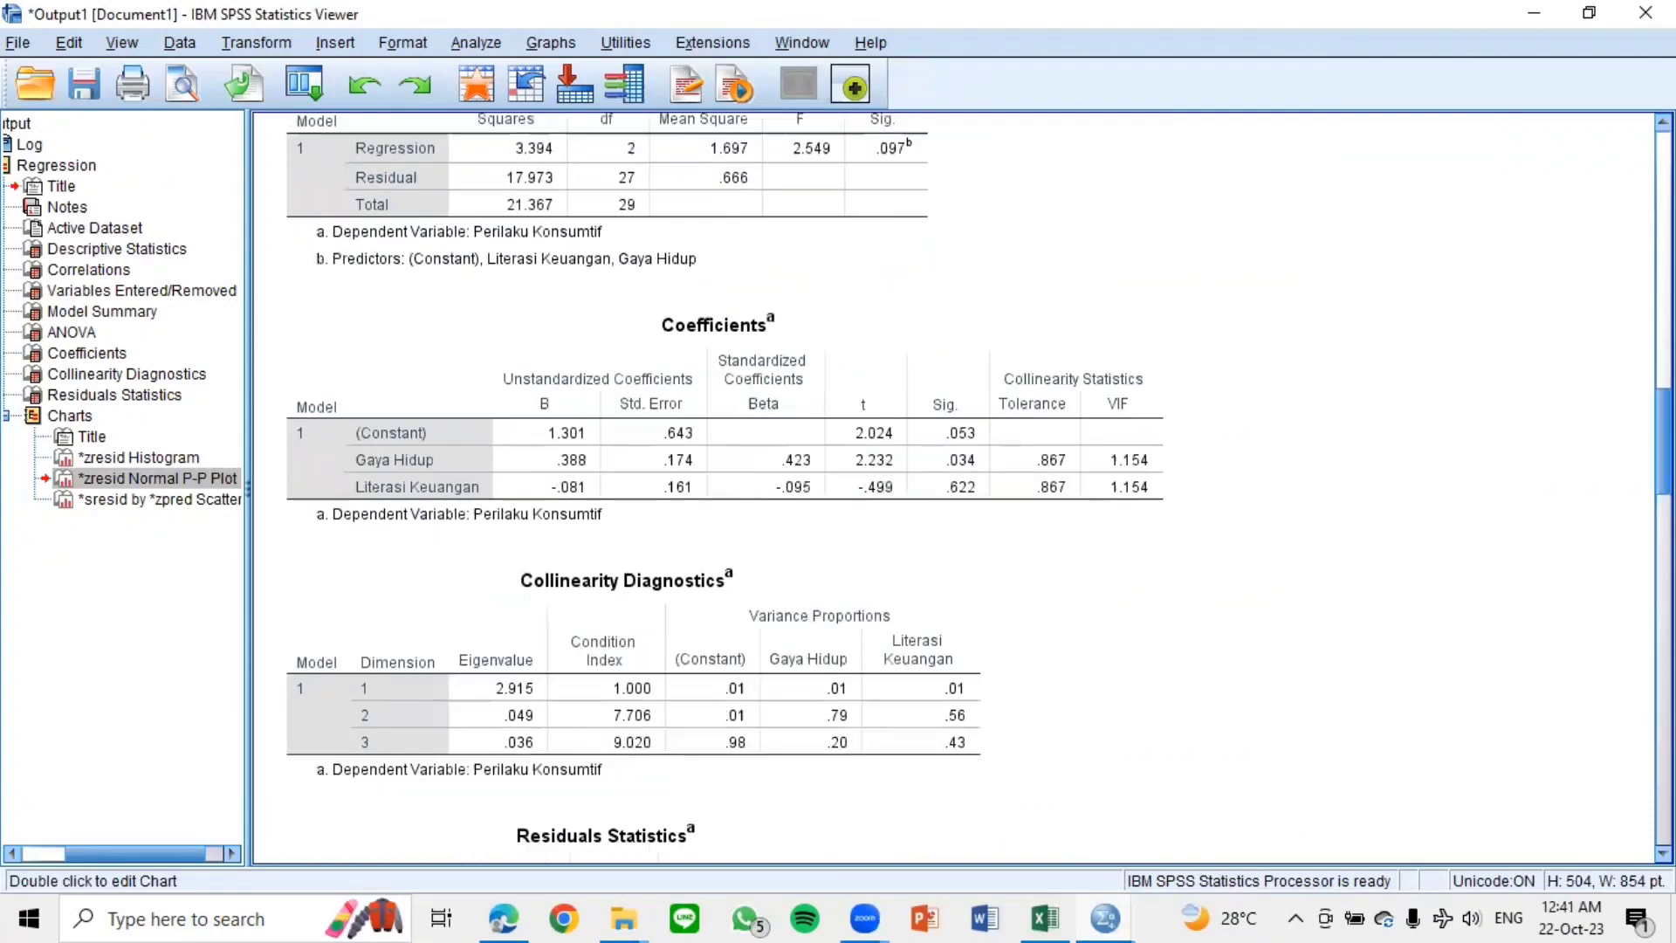
scroll(820, 611, "up", 5)
scroll(821, 611, "down", 2)
left_click(820, 614)
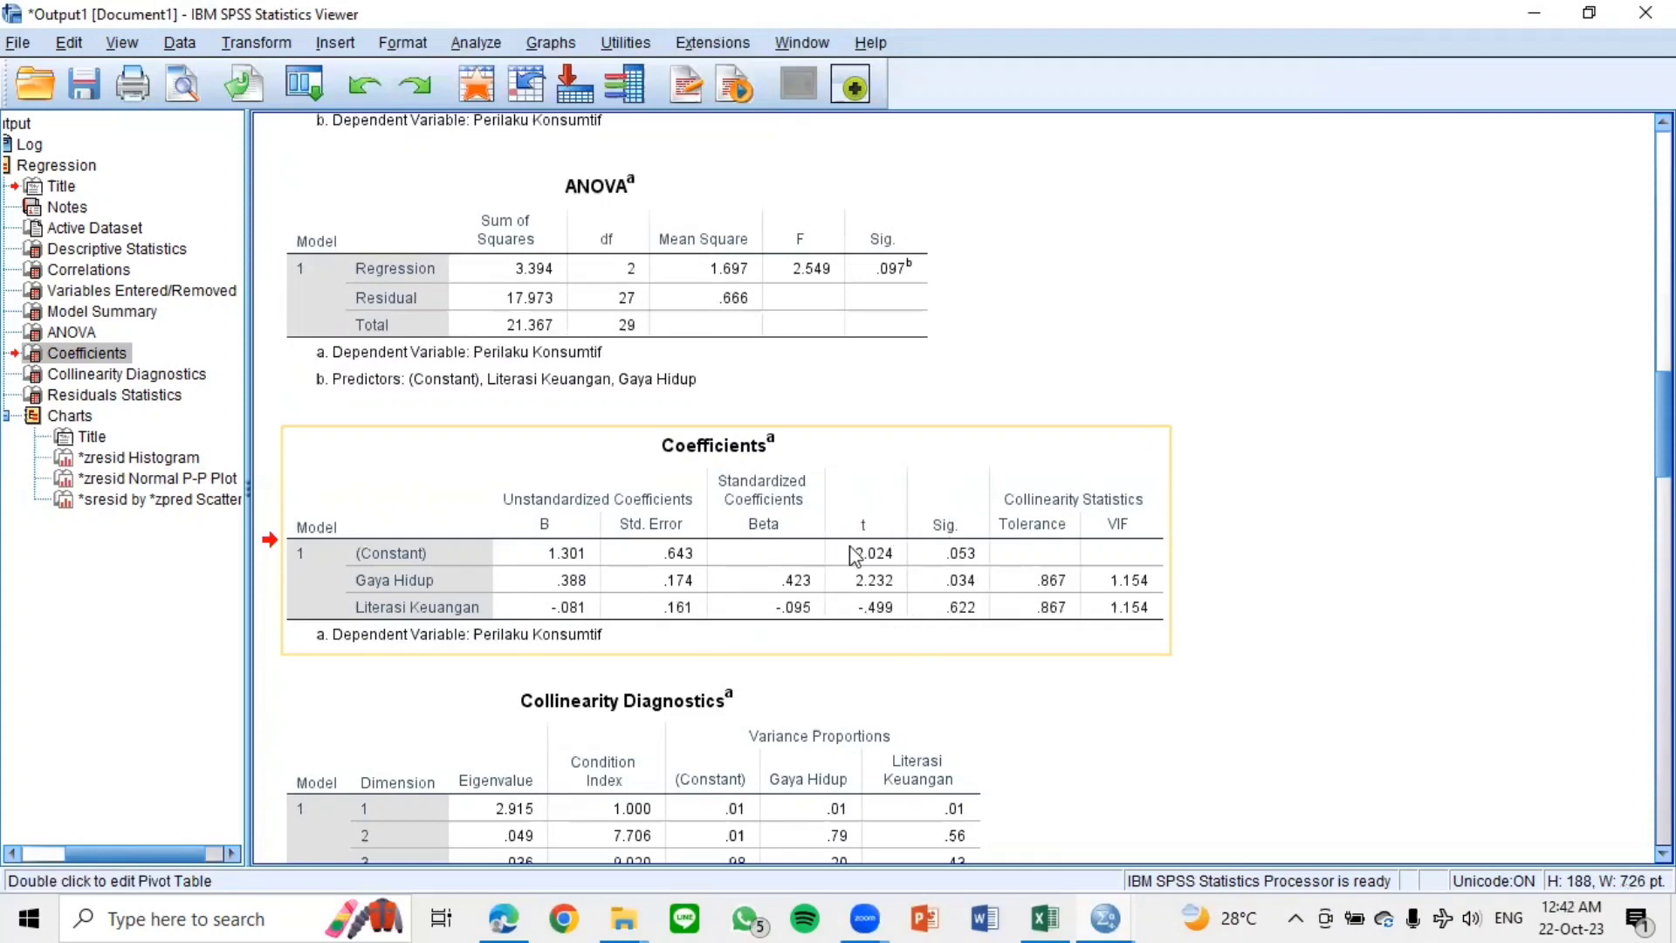
left_click(955, 586)
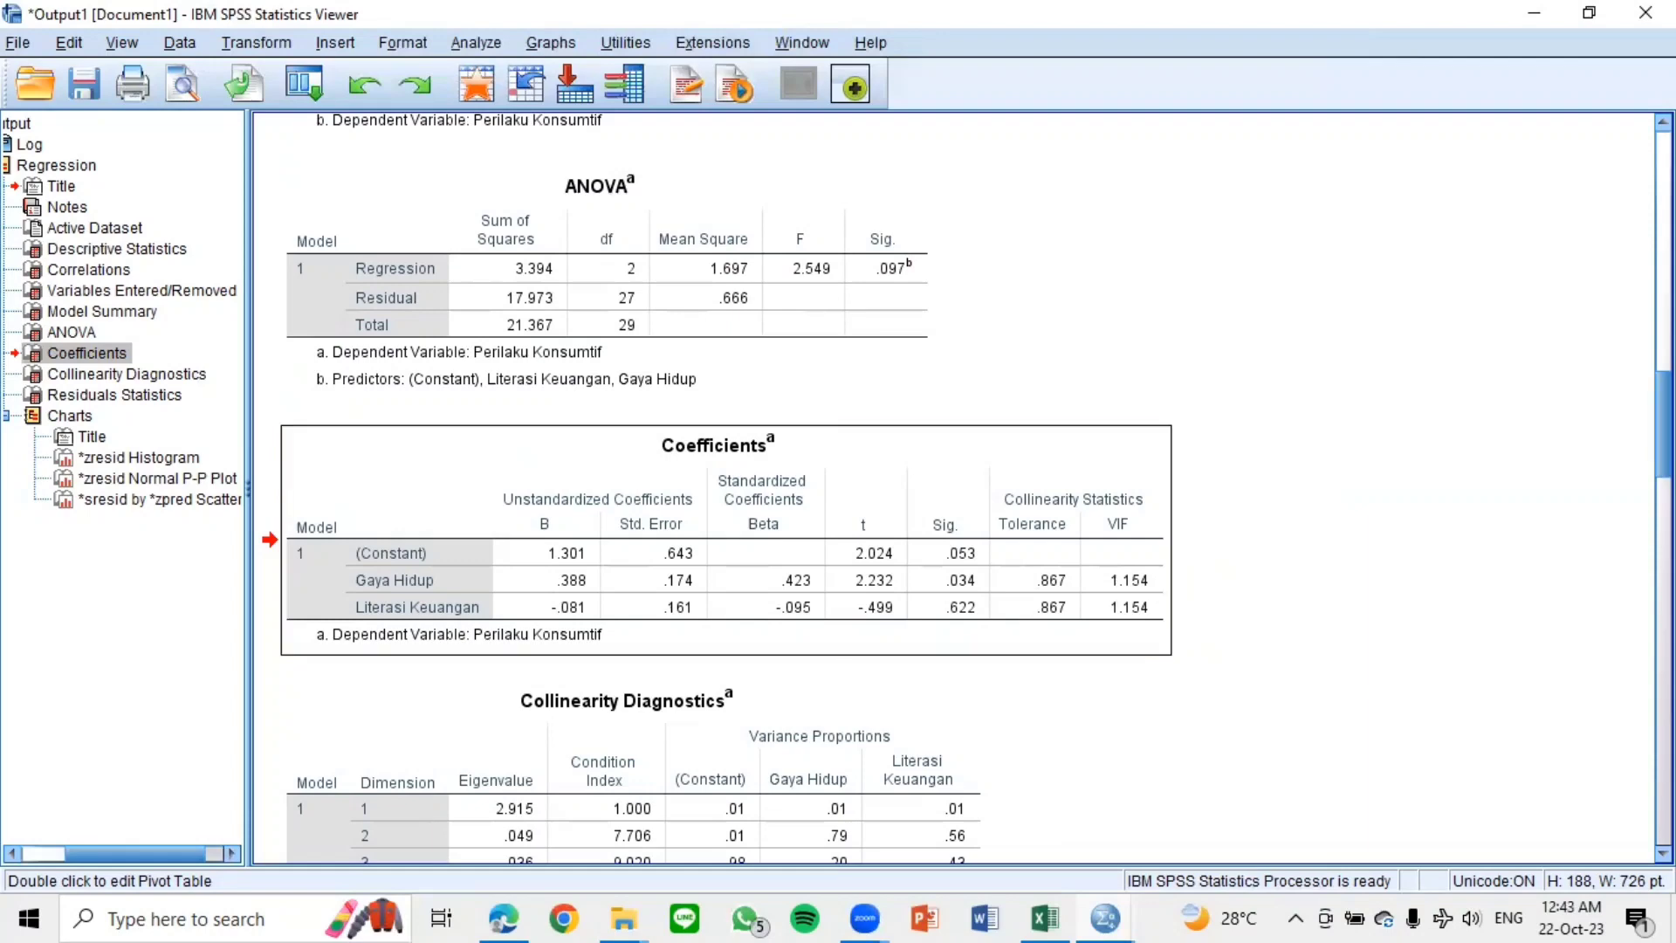
Step: Select the ANOVA table and examine the F value and its significance for the overall regression
scroll(960, 489, "up", 5)
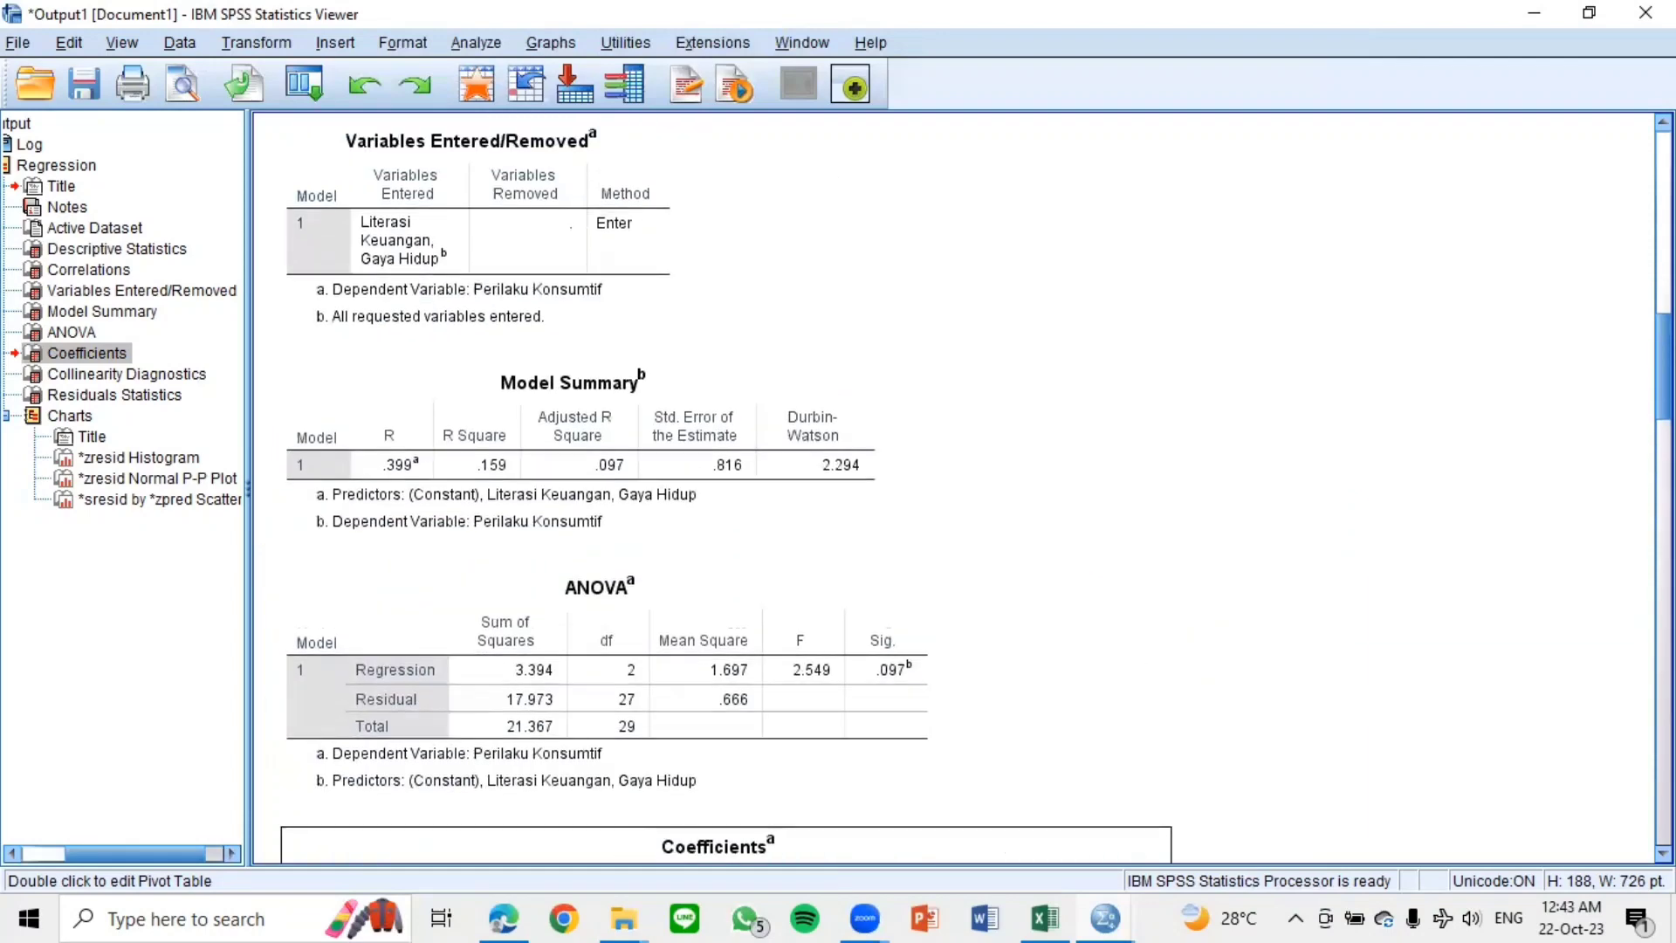
scroll(946, 546, "down", 3)
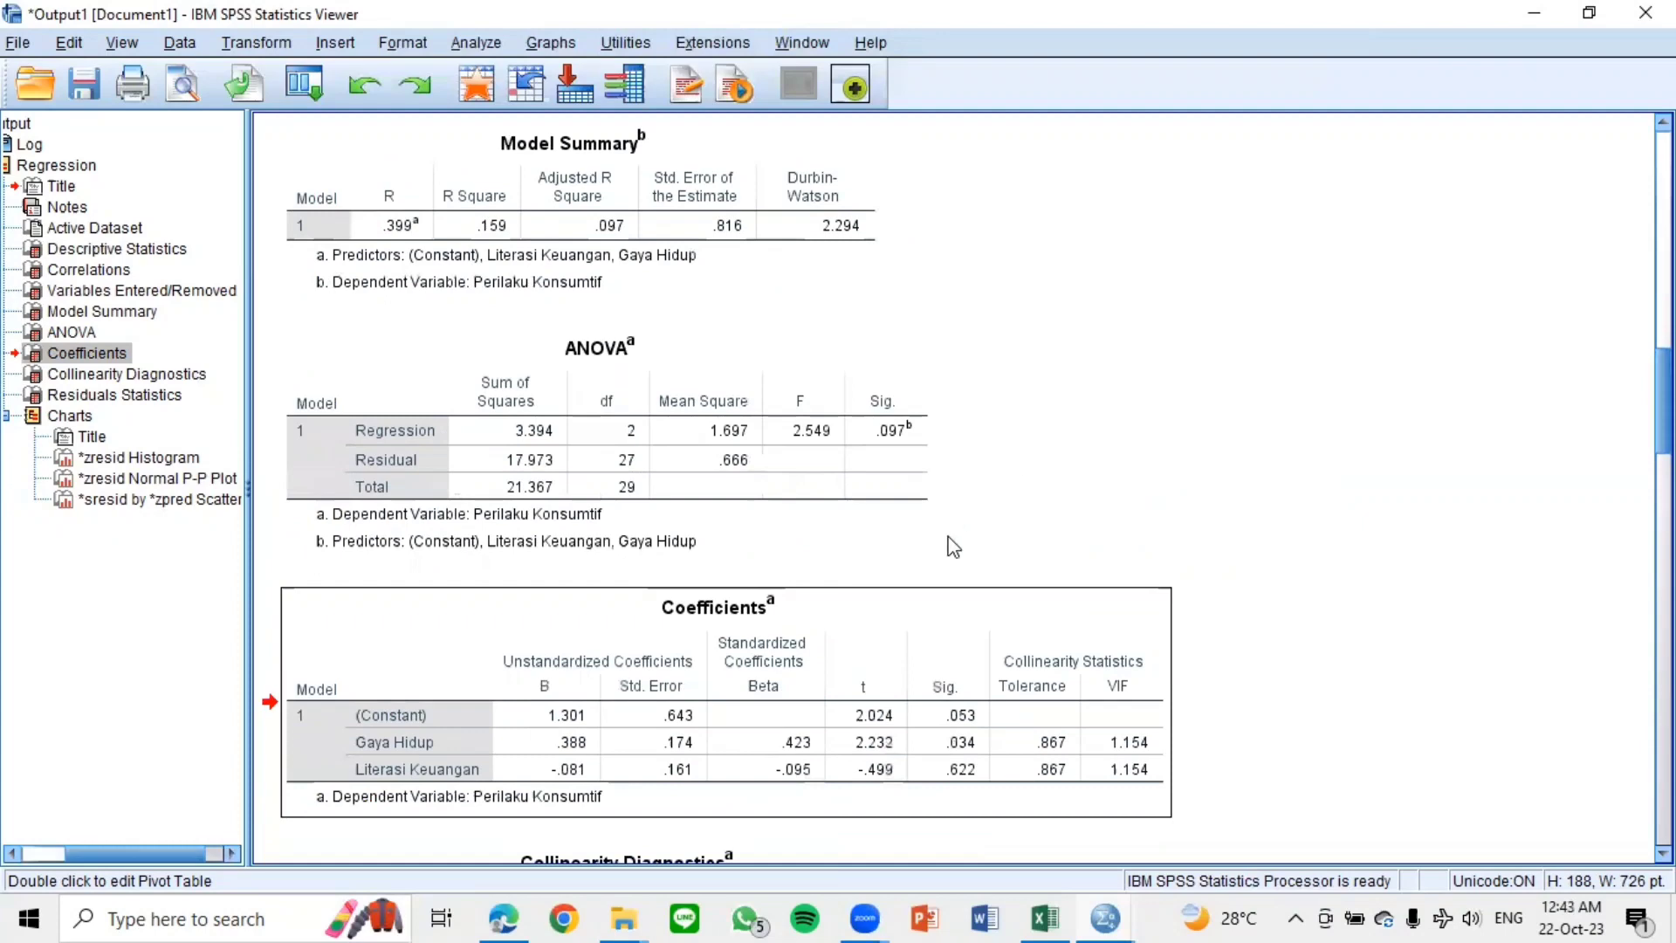
left_click(774, 483)
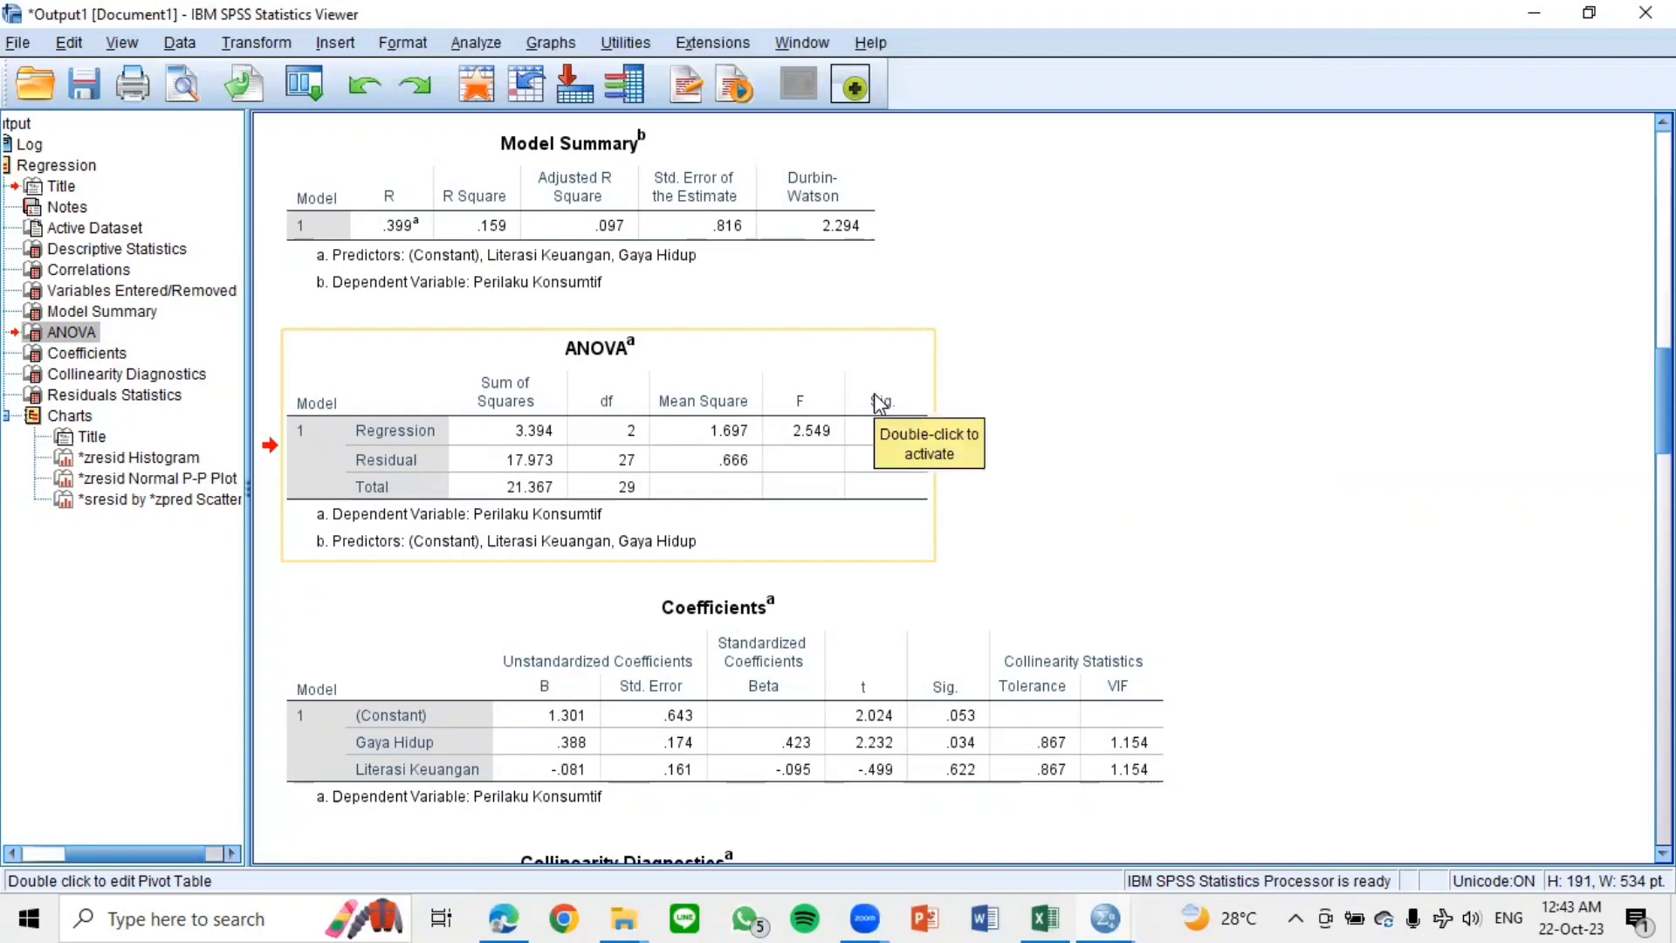
left_click(902, 454)
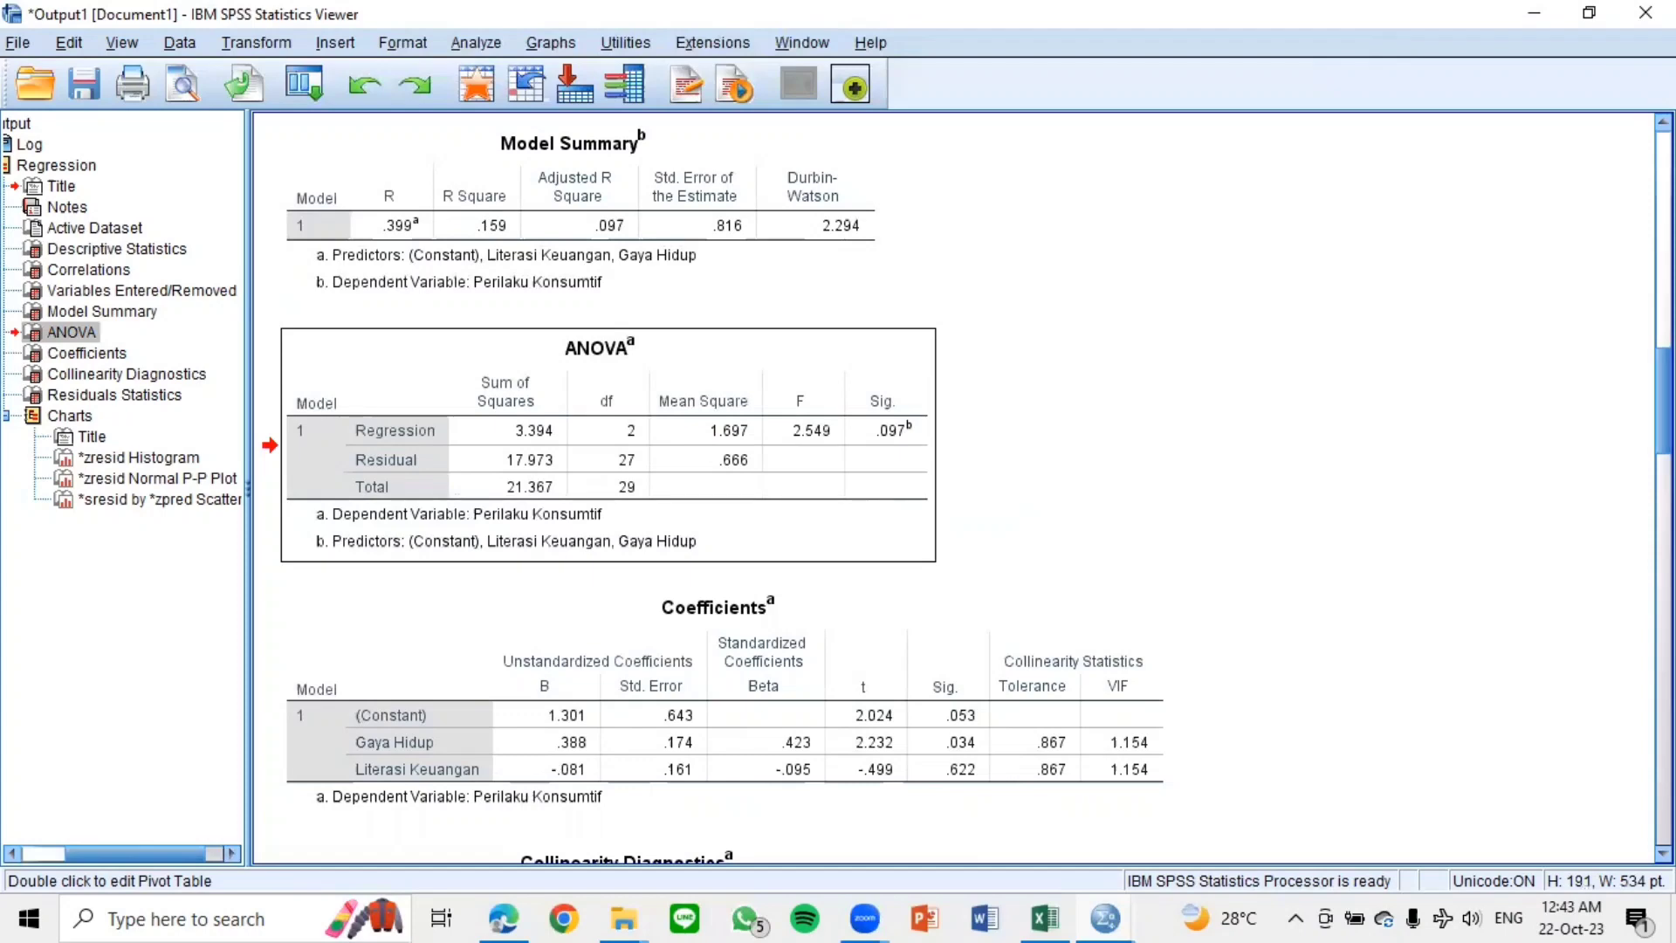
Step: Select the Model Summary table and examine the R Square value of the regression
scroll(859, 419, "up", 5)
left_click(860, 419)
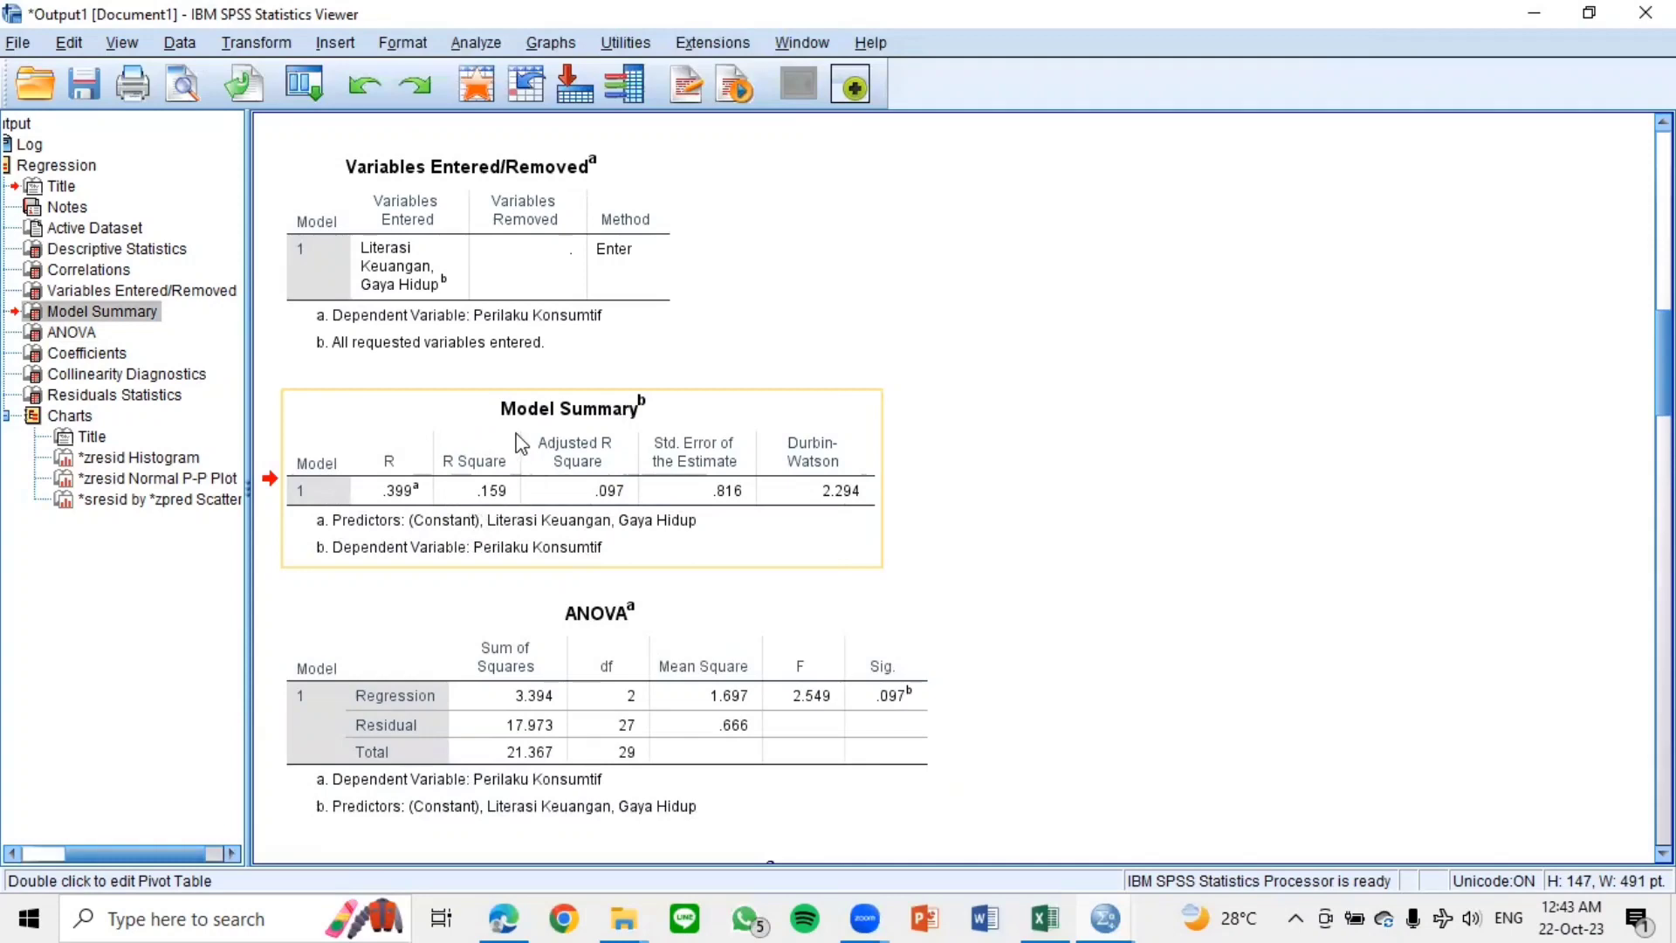
left_click(430, 498)
left_click(518, 482)
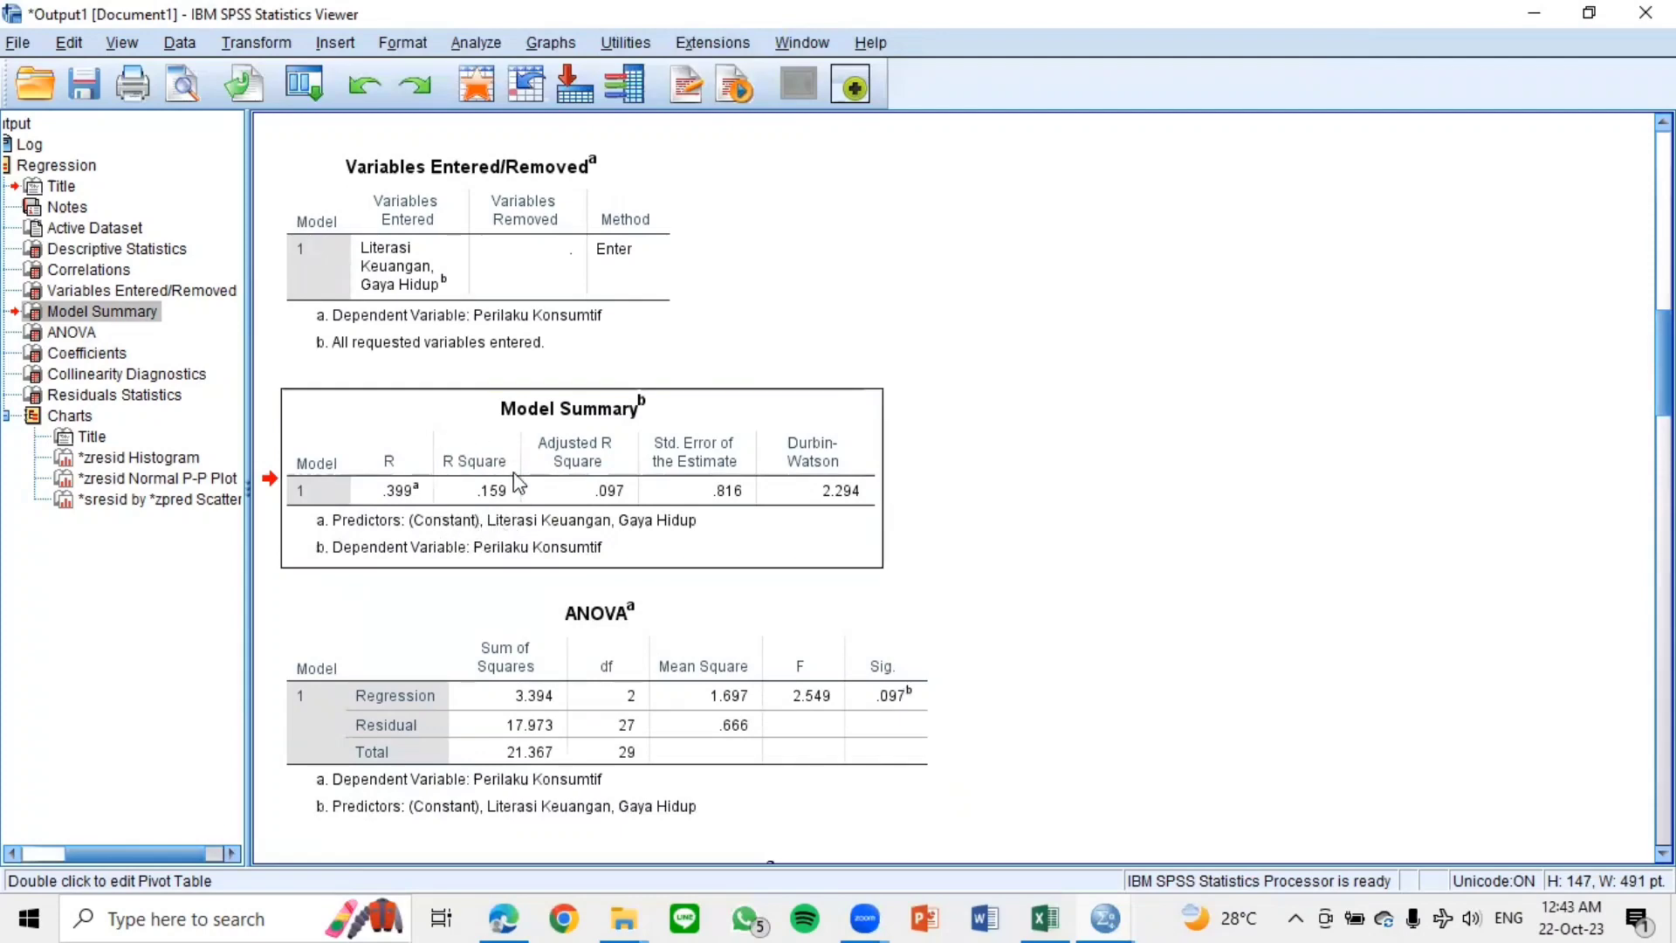